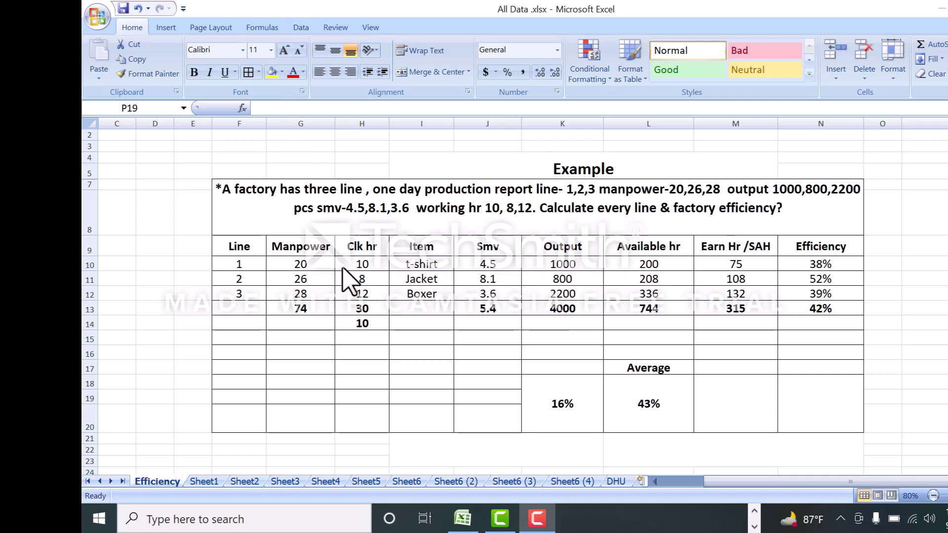
Examine the line numbers and line 1's manpower, clock hours, item, SMV and output in the example table.
{"action": "left_click", "coordinate": [250, 277]}
{"action": "left_click", "coordinate": [250, 295]}
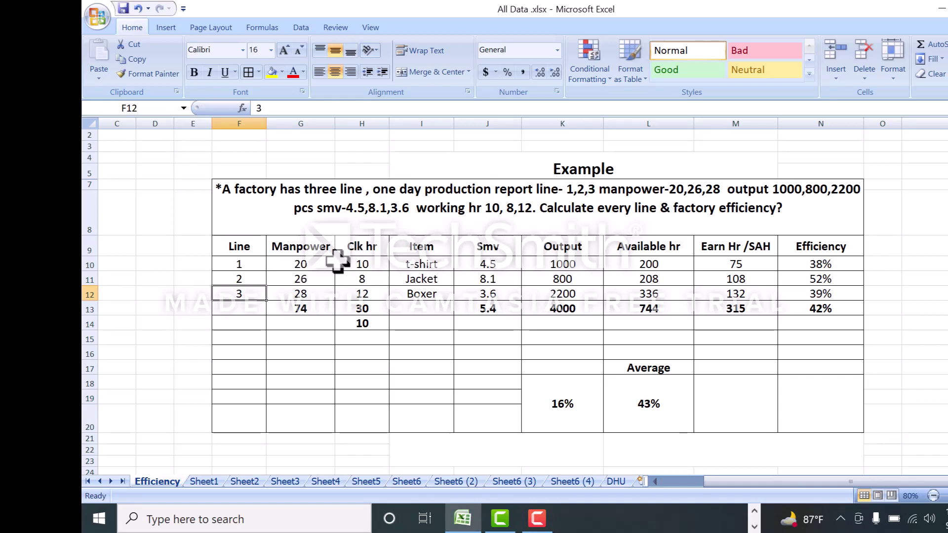
{"action": "left_click", "coordinate": [316, 264]}
{"action": "left_click", "coordinate": [381, 265]}
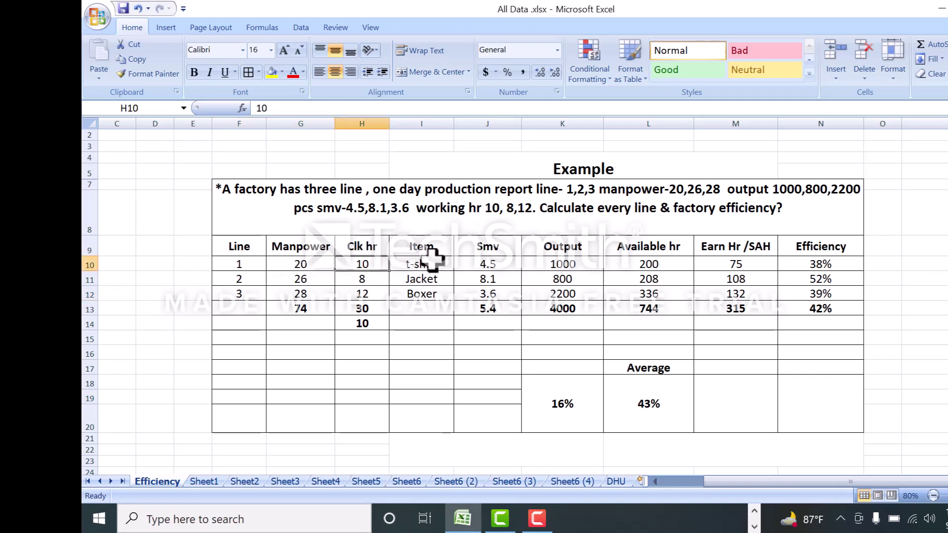
{"action": "left_click", "coordinate": [432, 262]}
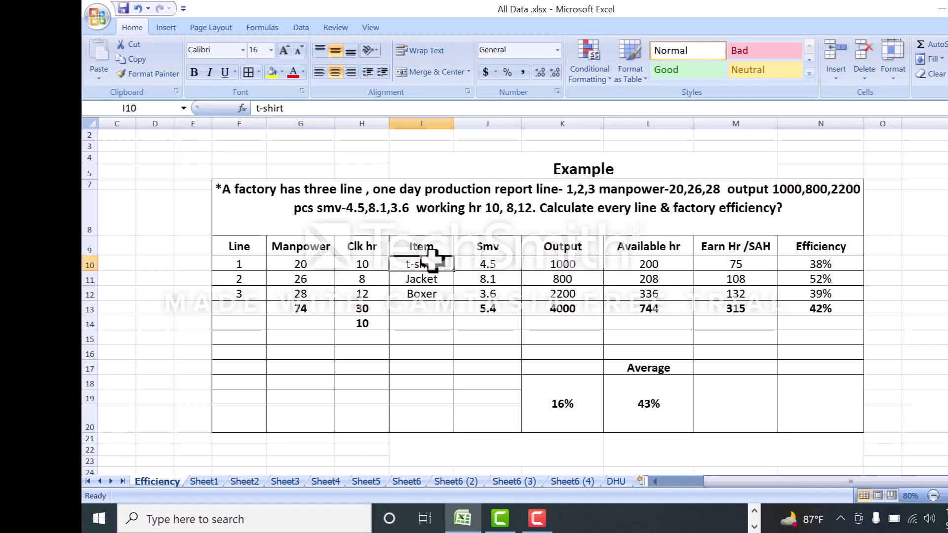
{"action": "left_click", "coordinate": [488, 262]}
{"action": "left_click", "coordinate": [574, 266]}
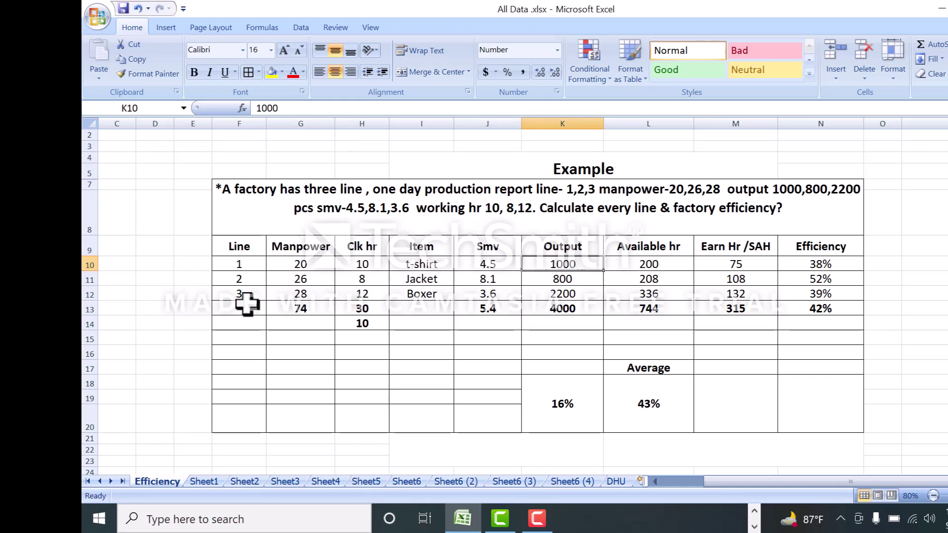
Inspect line 1's Available hr formula together with the clock hours and manpower it multiplies.
{"action": "left_click", "coordinate": [642, 267]}
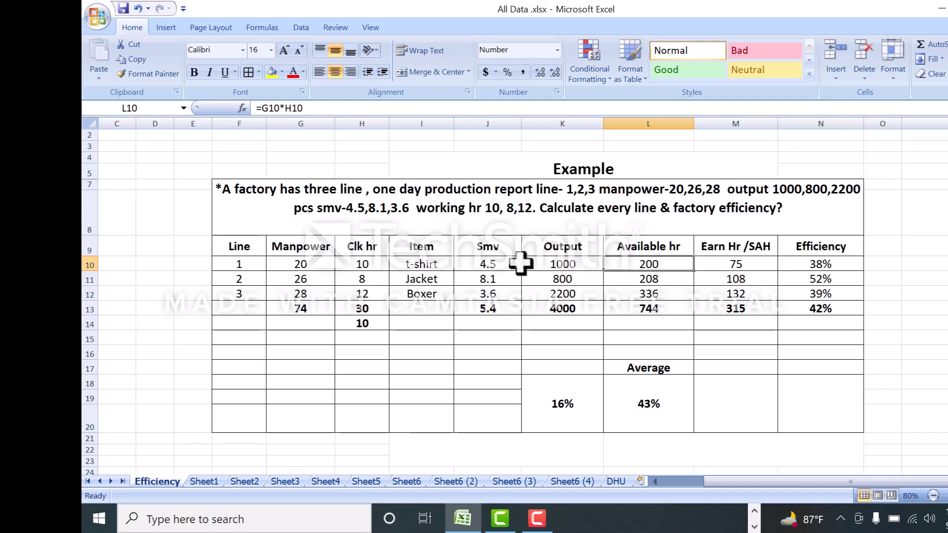
{"action": "left_click", "coordinate": [365, 265]}
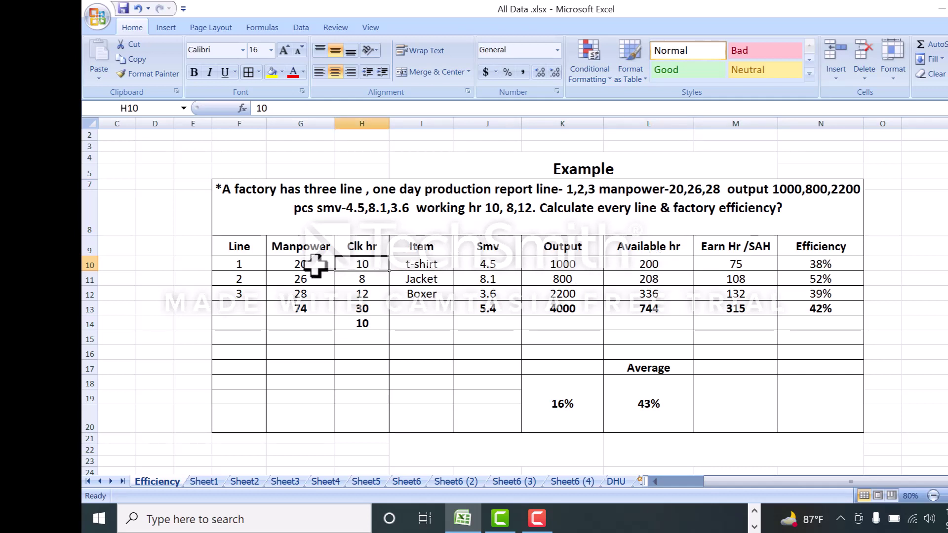
{"action": "left_click", "coordinate": [312, 262]}
{"action": "left_click", "coordinate": [650, 265]}
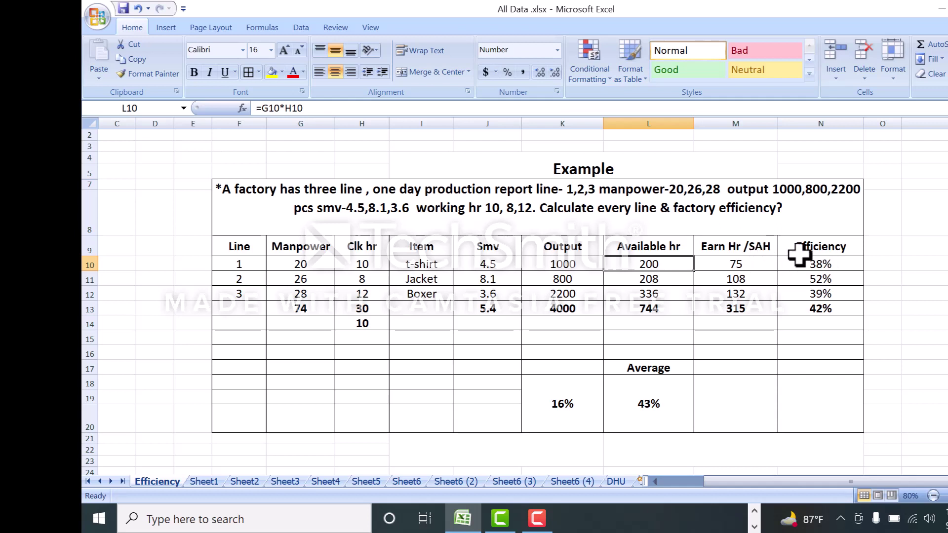
Inspect line 1's Earn Hr /SAH formula together with its output and SMV inputs.
{"action": "left_click", "coordinate": [750, 265]}
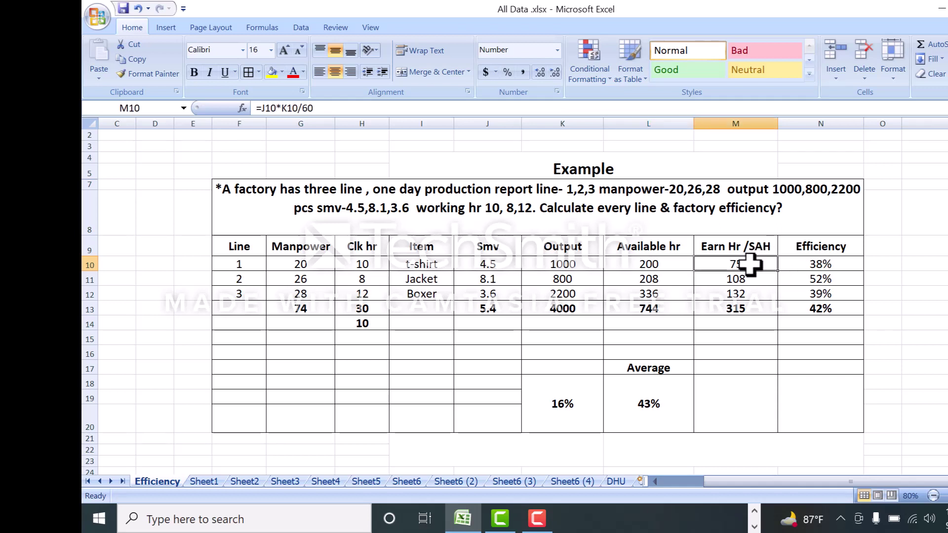
{"action": "left_click", "coordinate": [556, 262]}
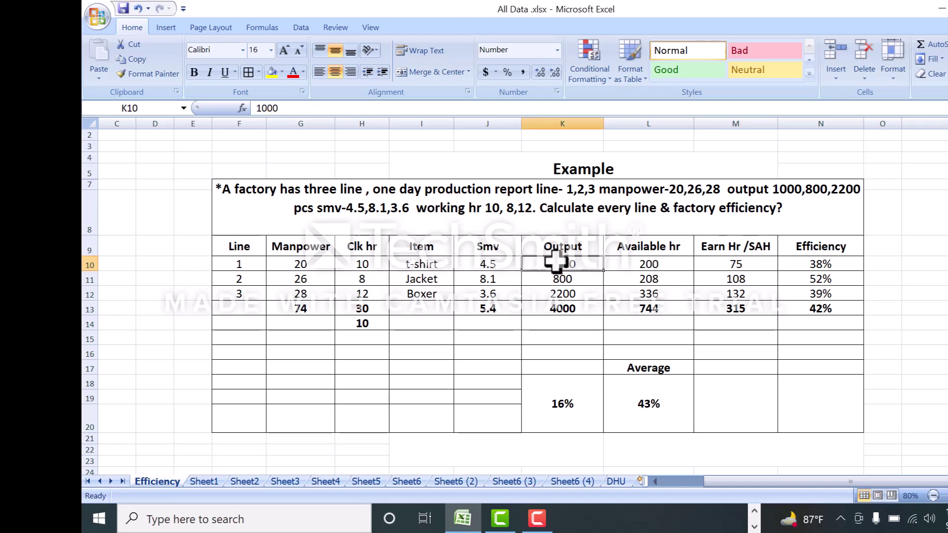
{"action": "left_click", "coordinate": [482, 264]}
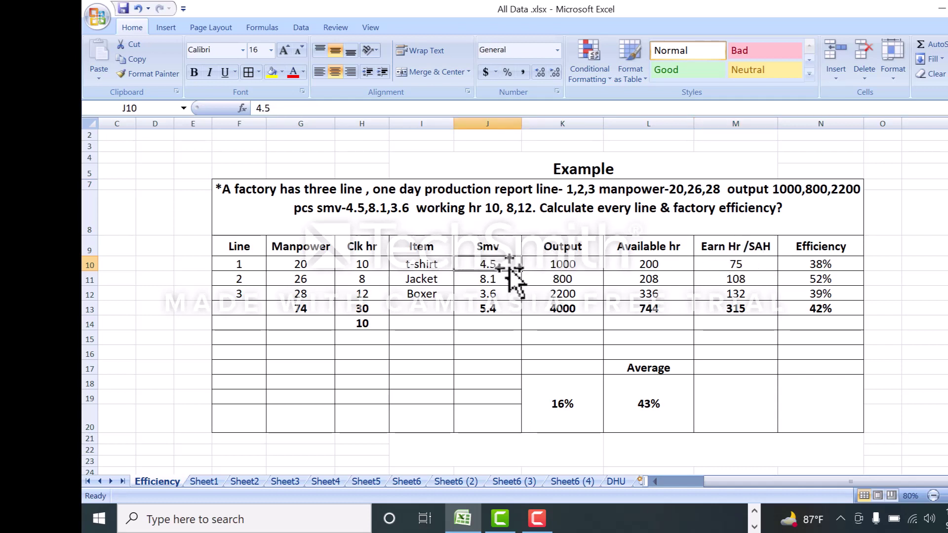
{"action": "left_click", "coordinate": [557, 266]}
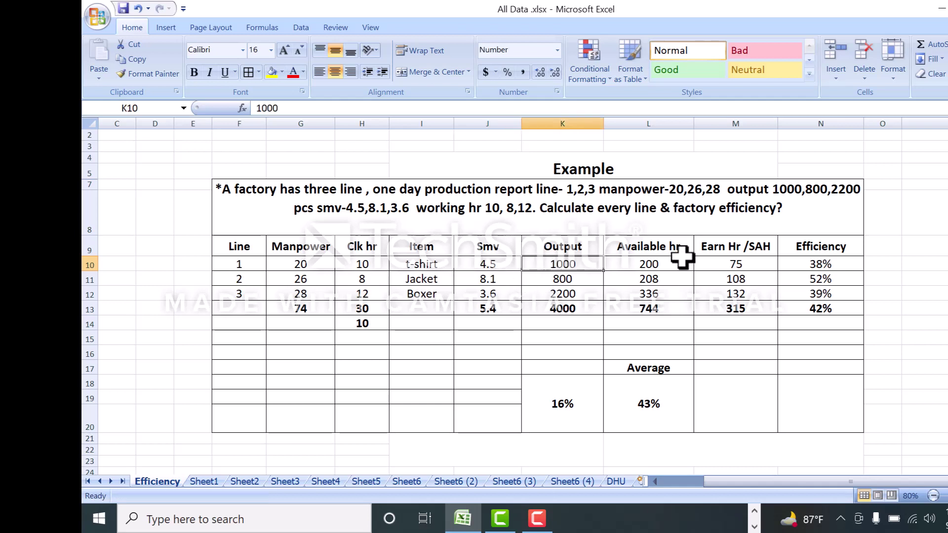
{"action": "left_click", "coordinate": [742, 268]}
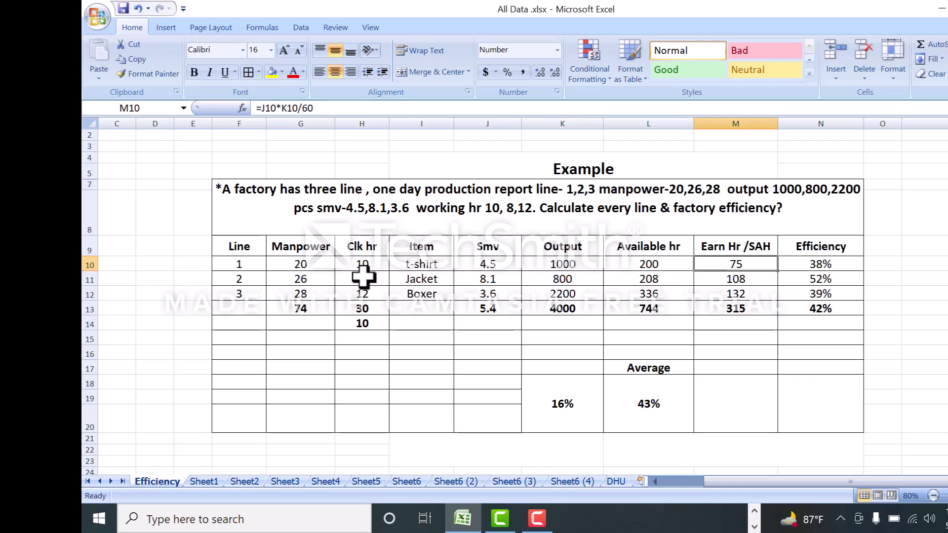
Review the SMV and clock hours for lines 2 and 3, plus line 2's output and Earn Hr /SAH formula.
{"action": "left_click", "coordinate": [510, 279]}
{"action": "left_click", "coordinate": [573, 278]}
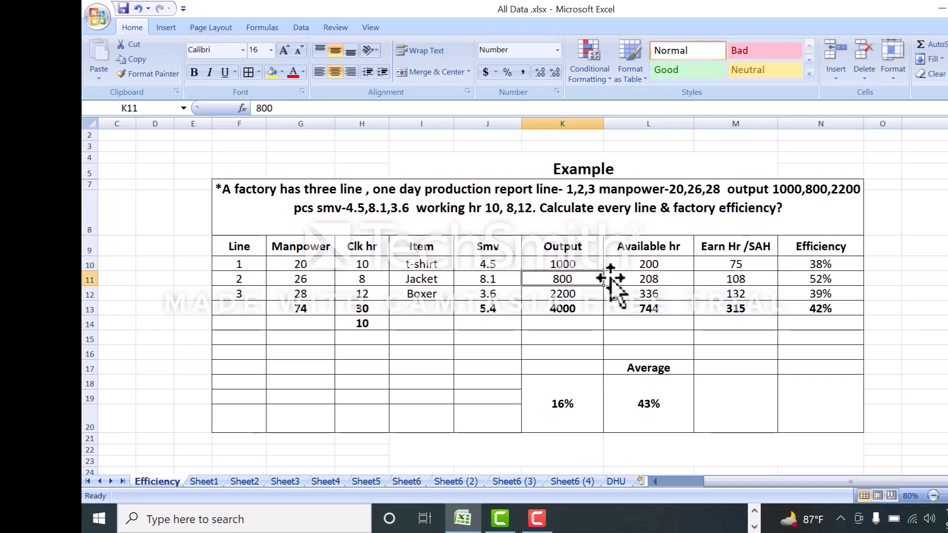
{"action": "left_click", "coordinate": [371, 280]}
{"action": "left_click", "coordinate": [492, 280]}
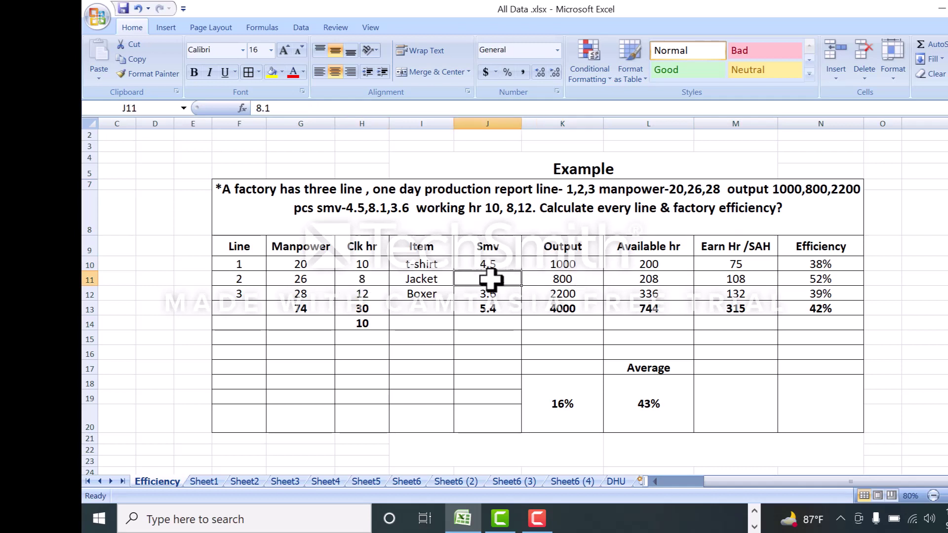
{"action": "left_click", "coordinate": [575, 280]}
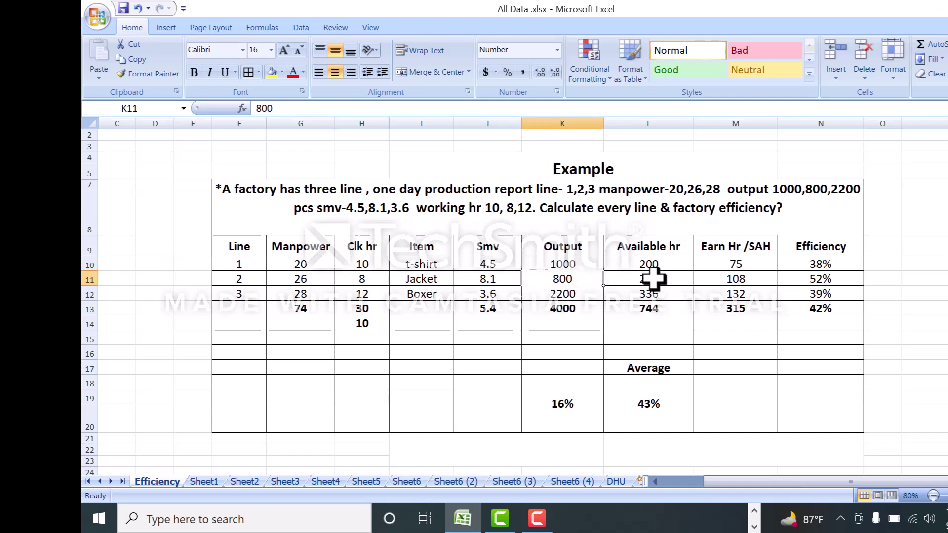
{"action": "left_click", "coordinate": [716, 282]}
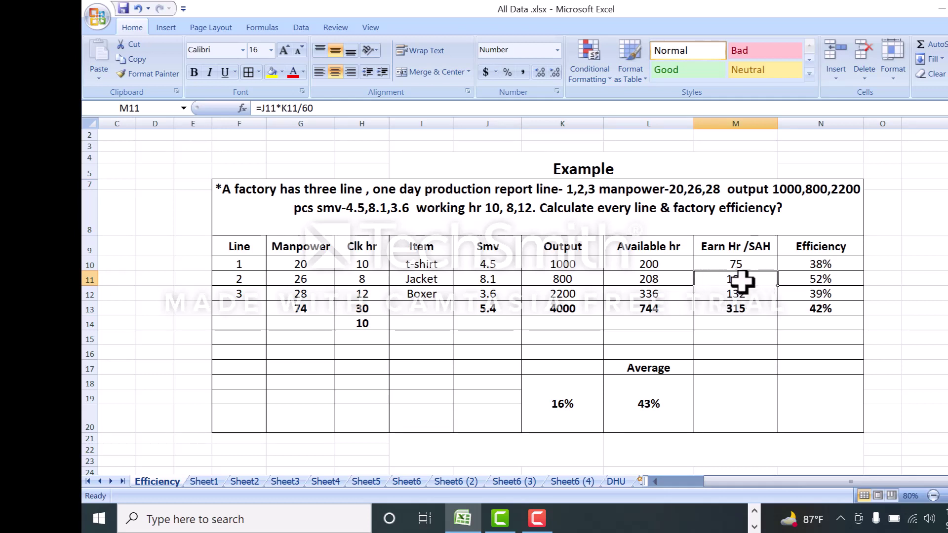
{"action": "left_click", "coordinate": [242, 294]}
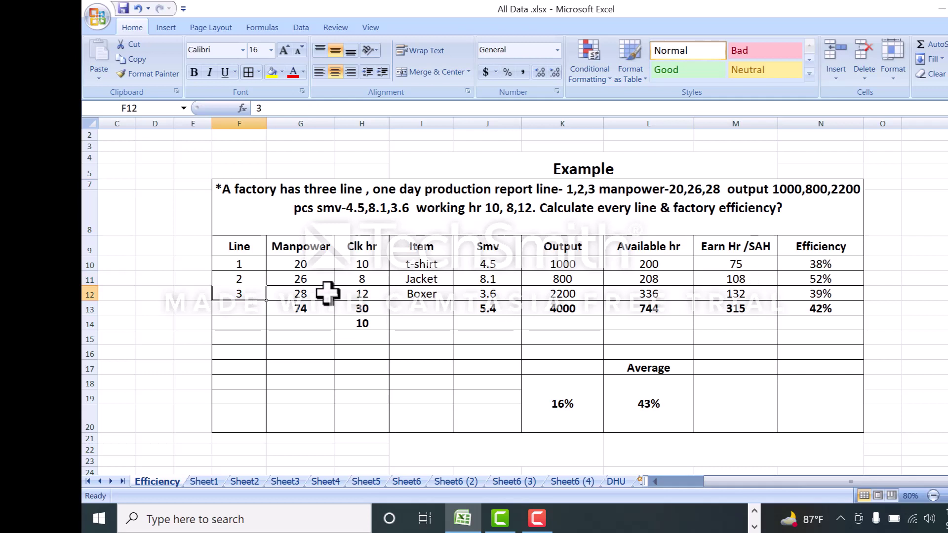
{"action": "left_click", "coordinate": [508, 296]}
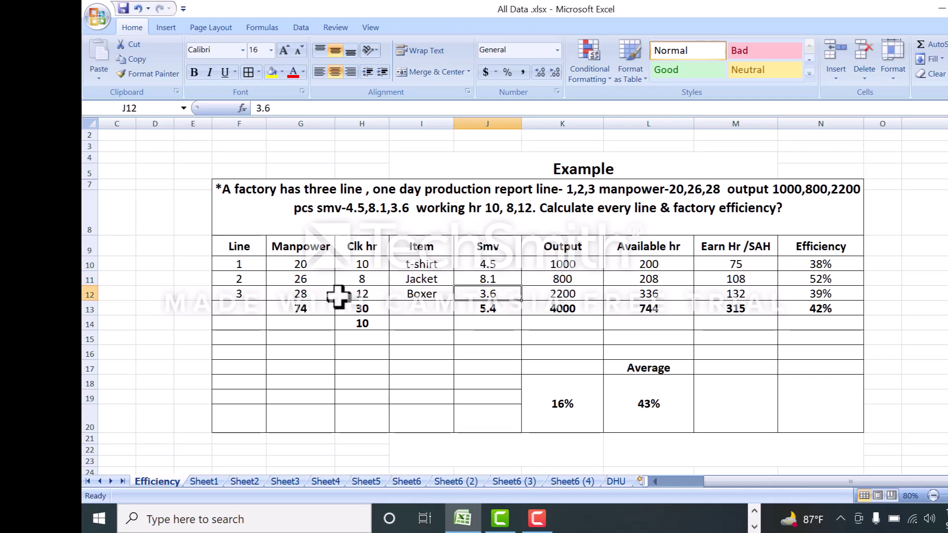
{"action": "left_click", "coordinate": [371, 296]}
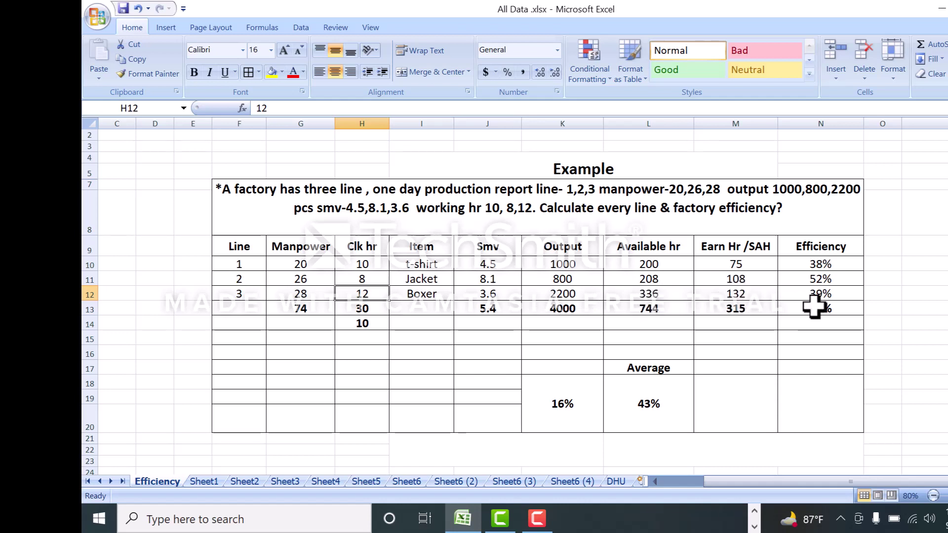
Examine the Efficiency formulas for lines 1 to 3 and the factory total, tracing line 1's earned and available hours.
{"action": "left_click", "coordinate": [827, 266]}
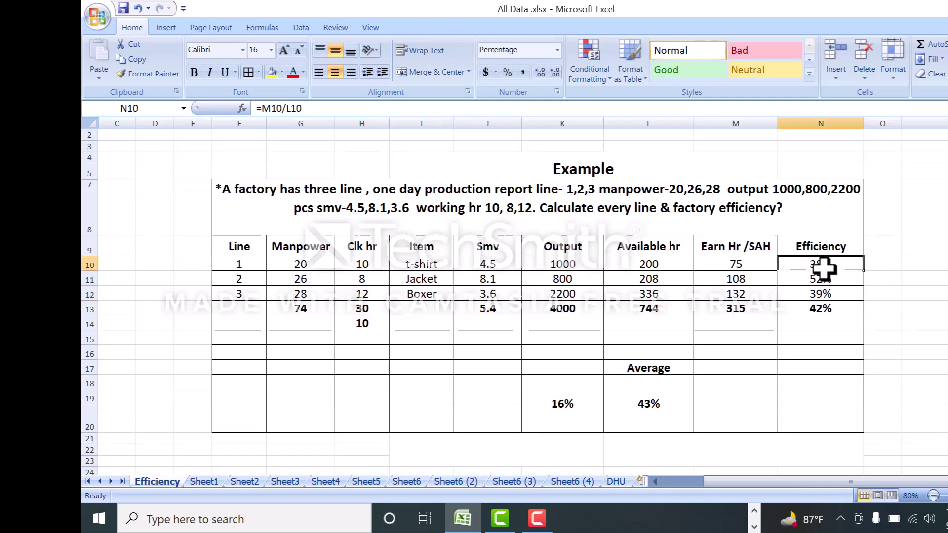
{"action": "left_click", "coordinate": [736, 266]}
{"action": "left_click", "coordinate": [661, 264]}
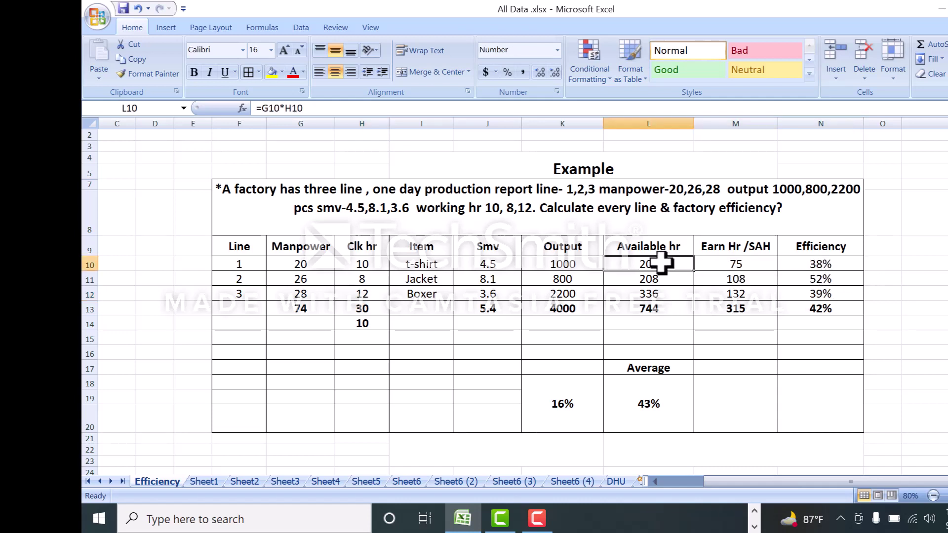
{"action": "left_click", "coordinate": [819, 262]}
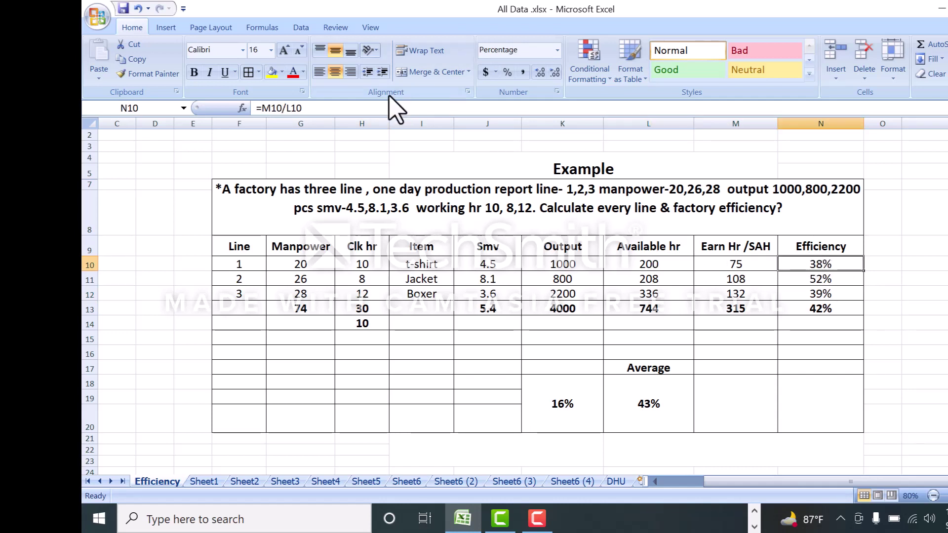
{"action": "double_click", "coordinate": [836, 262]}
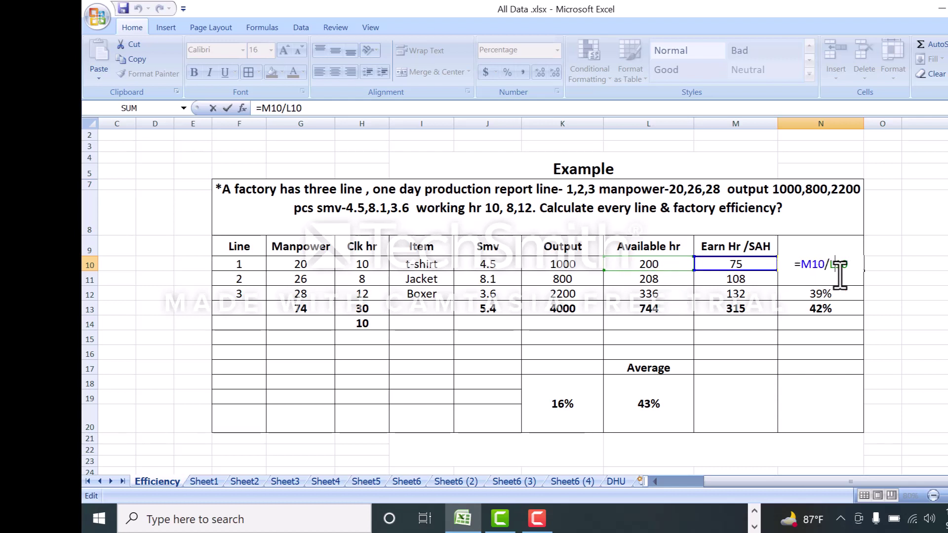
{"action": "key", "text": "Return"}
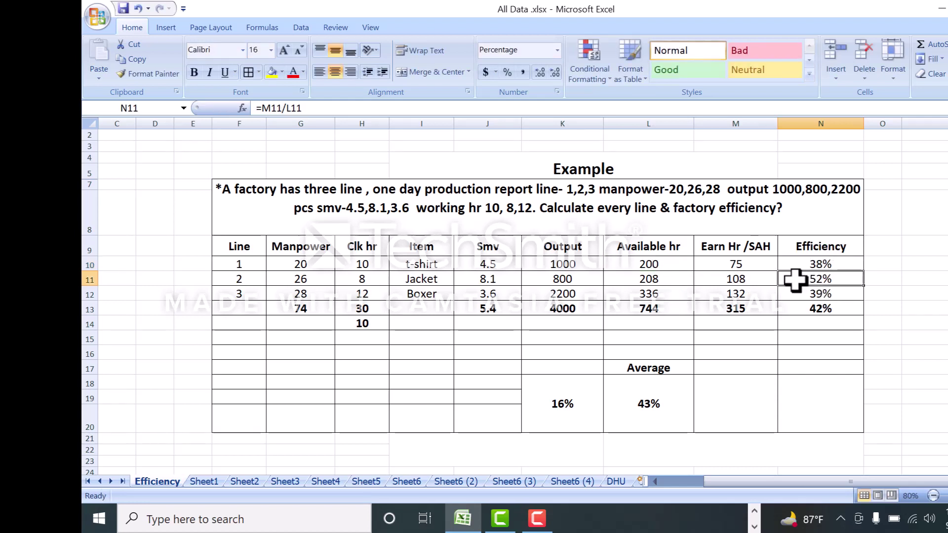
{"action": "left_click", "coordinate": [825, 293]}
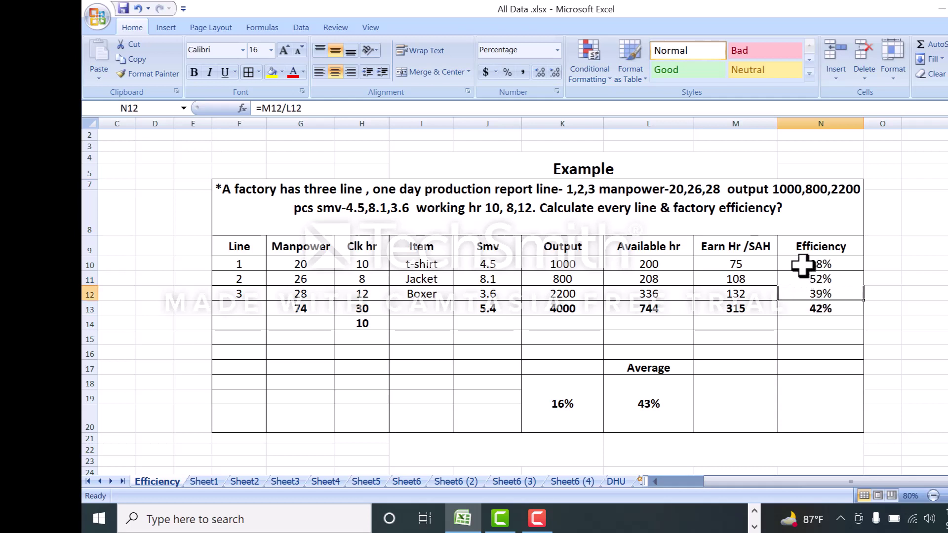
{"action": "left_click", "coordinate": [820, 310]}
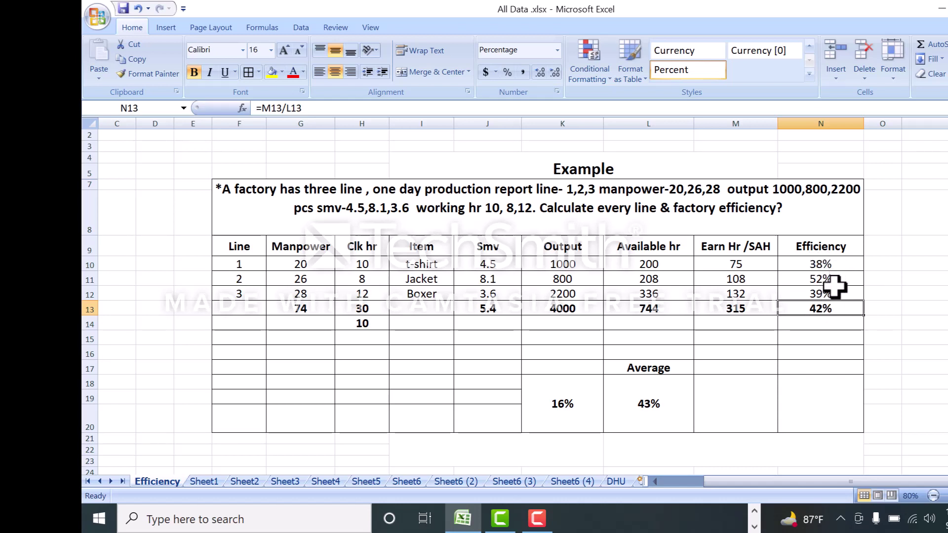
Compare the formula under Average with the three line efficiencies in N10:N12.
{"action": "left_click", "coordinate": [656, 412]}
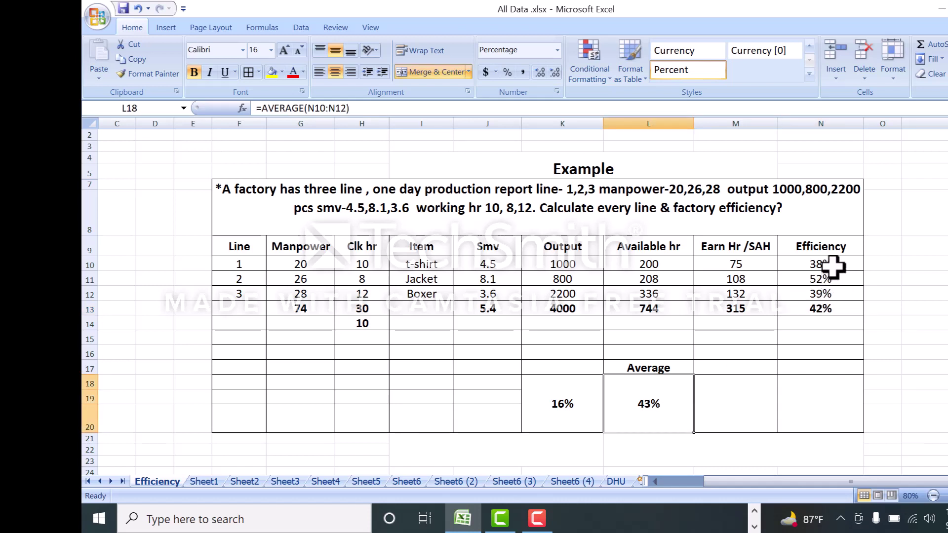
{"action": "left_click_drag", "start_coordinate": [834, 262], "coordinate": [839, 290]}
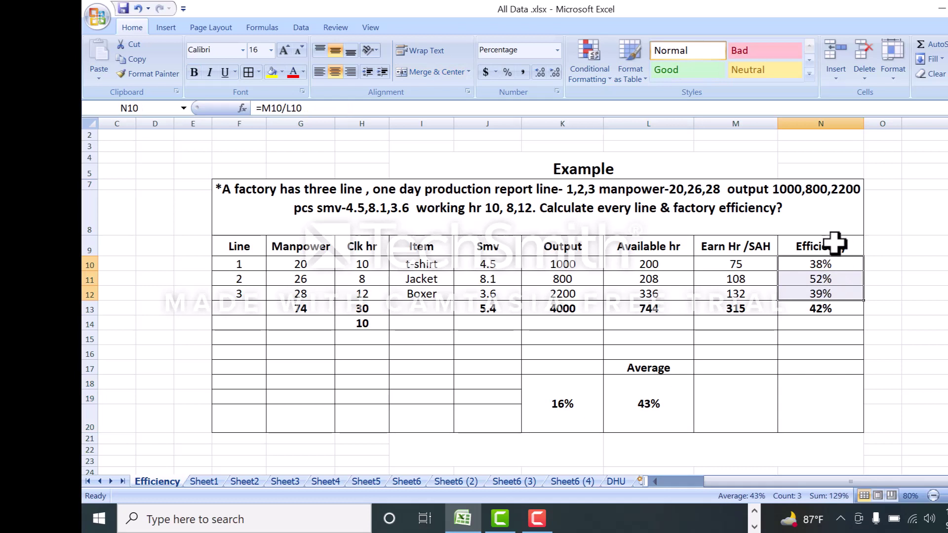
{"action": "left_click", "coordinate": [630, 426]}
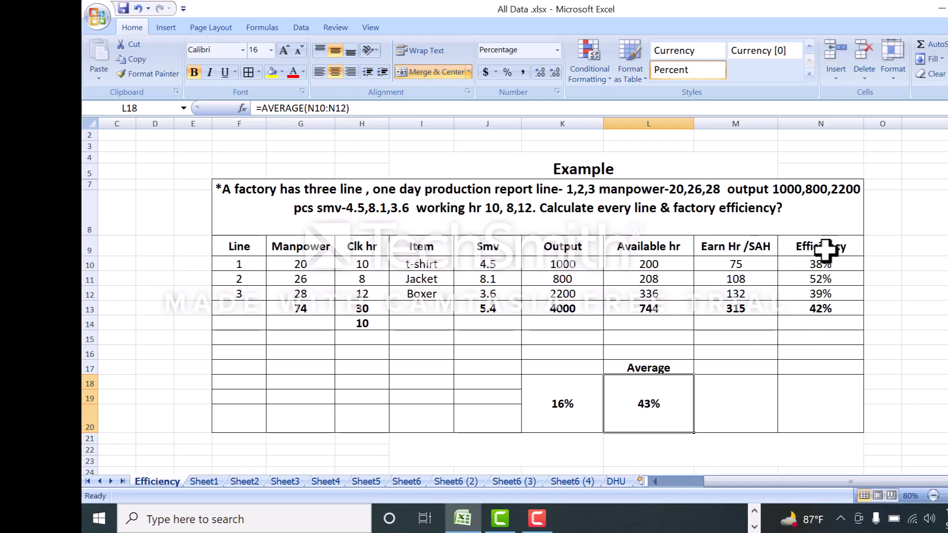
{"action": "left_click_drag", "start_coordinate": [832, 260], "coordinate": [838, 294]}
{"action": "left_click", "coordinate": [654, 396]}
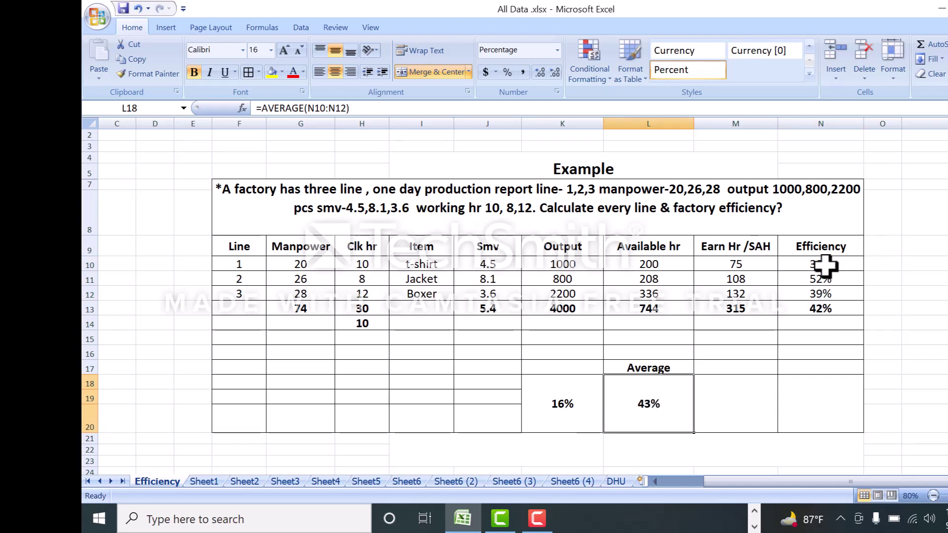
{"action": "left_click_drag", "start_coordinate": [824, 264], "coordinate": [826, 290]}
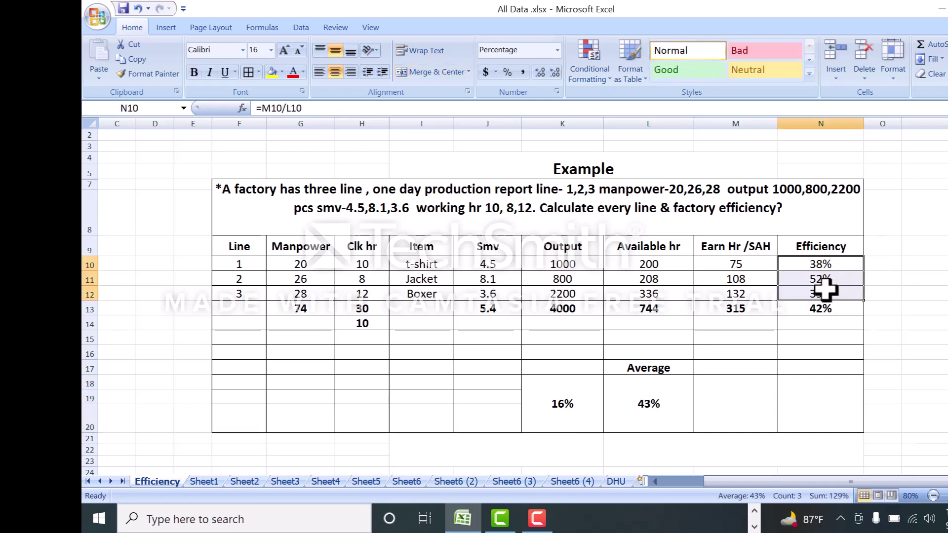
Examine the efficiency formula in K18 and trace its average SMV in J13 and total output in K13.
{"action": "left_click", "coordinate": [564, 407]}
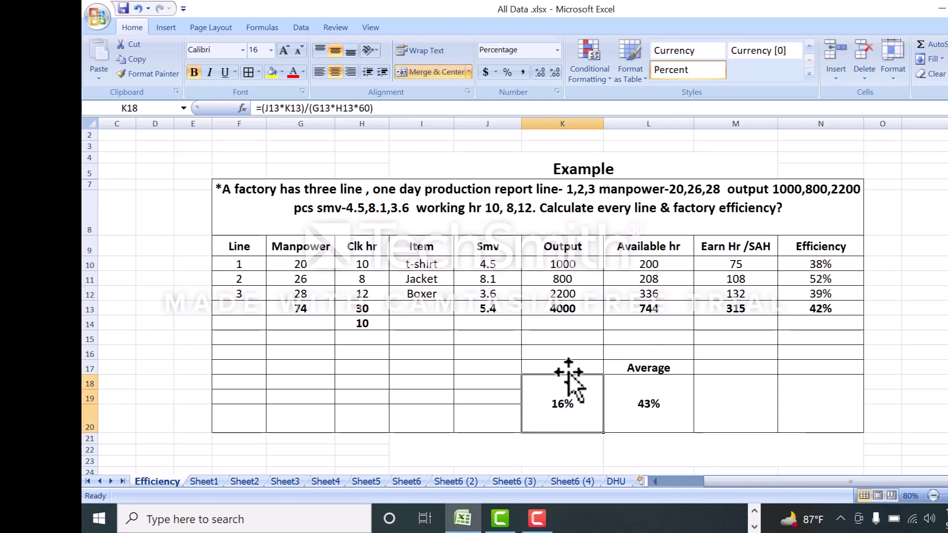
{"action": "double_click", "coordinate": [571, 417]}
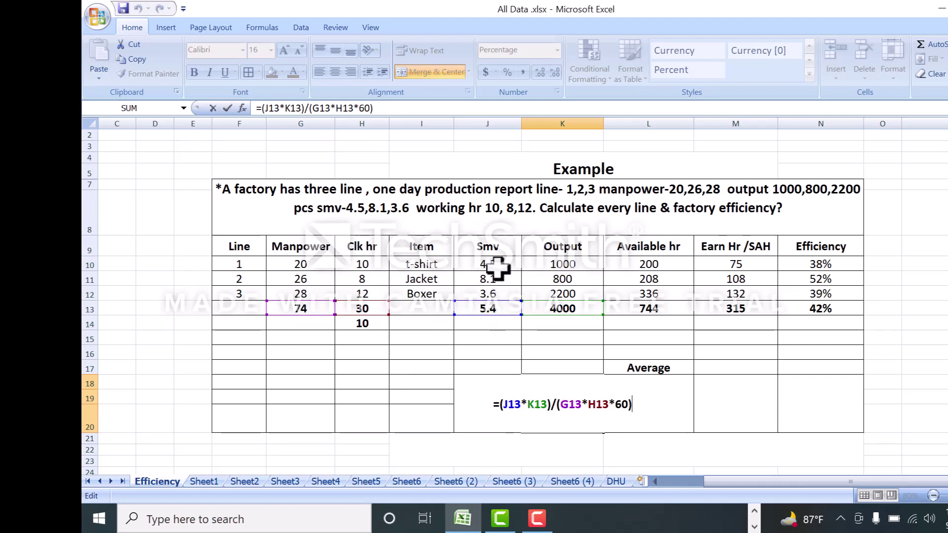
{"action": "left_click", "coordinate": [495, 309]}
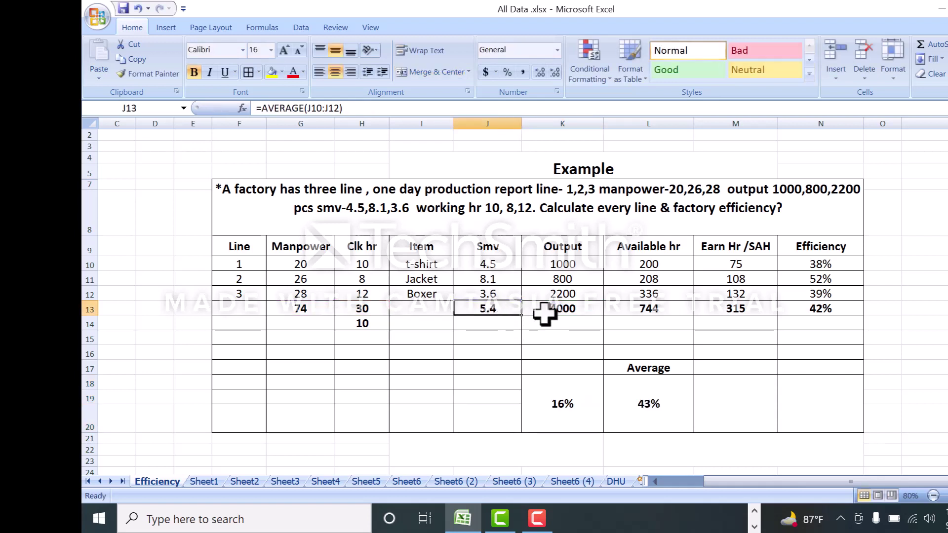
{"action": "left_click", "coordinate": [563, 311]}
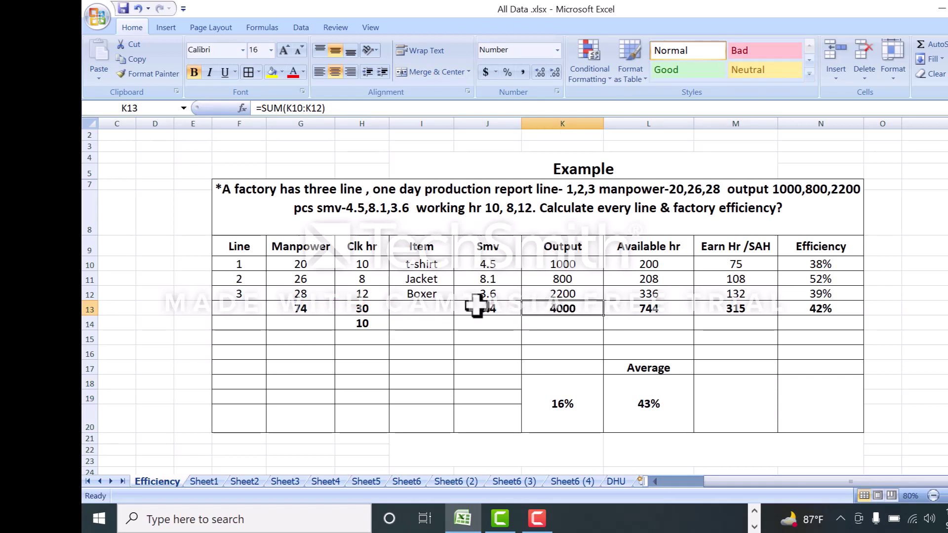
{"action": "left_click", "coordinate": [579, 395]}
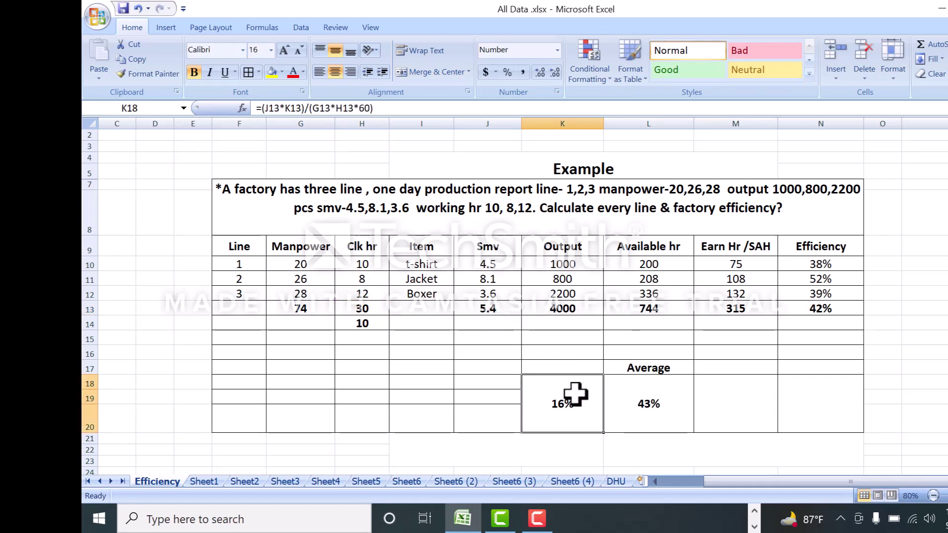
{"action": "double_click", "coordinate": [558, 402]}
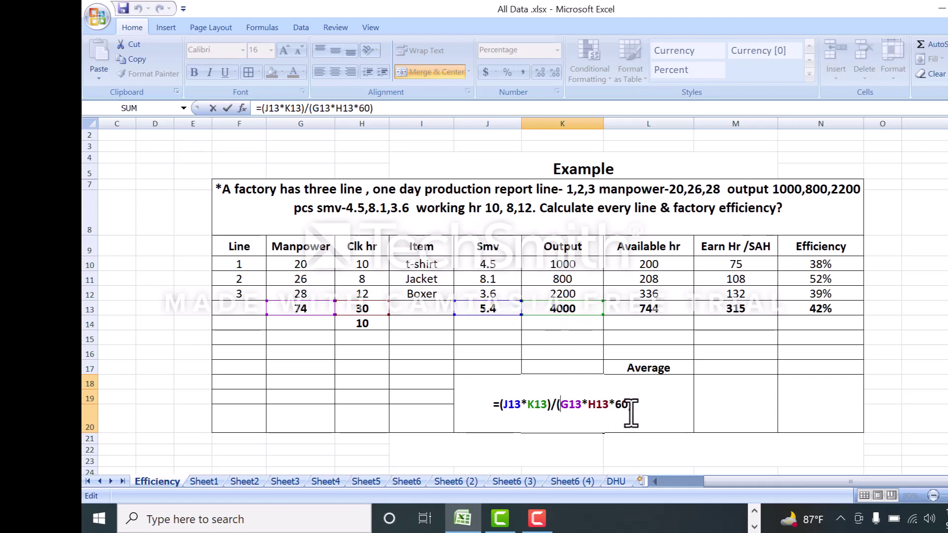
{"action": "key", "text": "Return"}
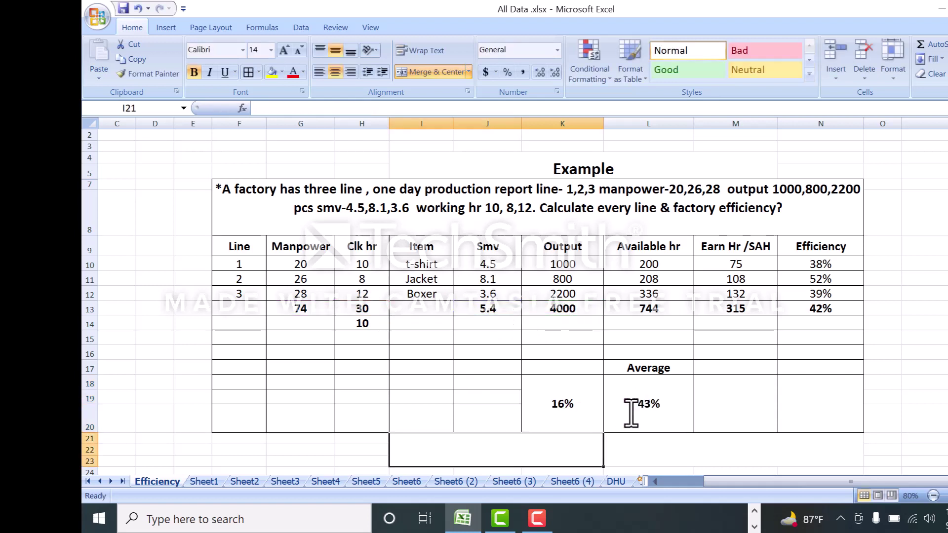
{"action": "left_click", "coordinate": [555, 397]}
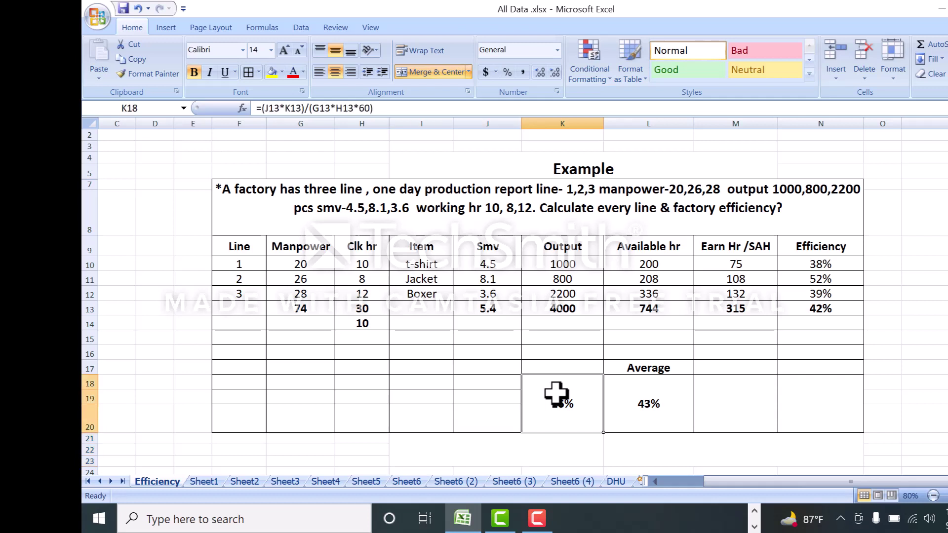
{"action": "left_click", "coordinate": [486, 307]}
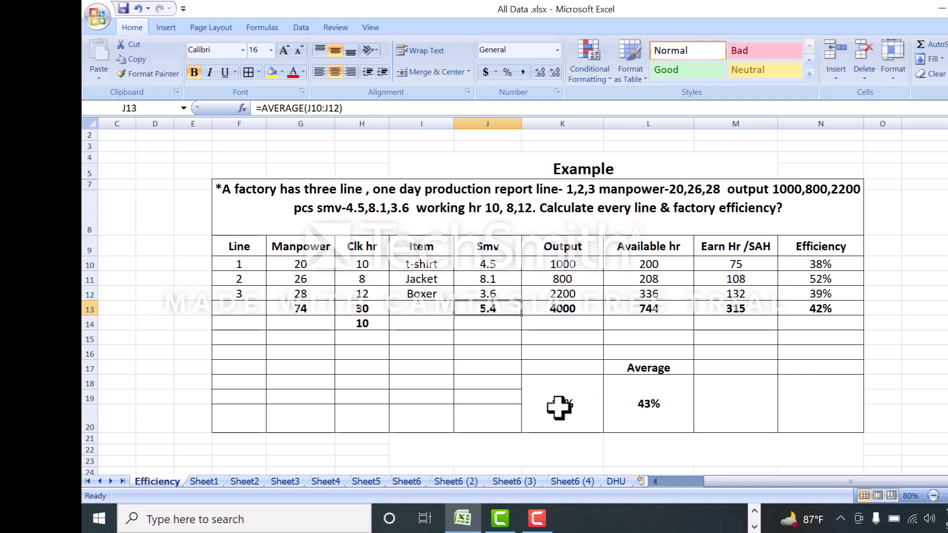
Enter a trial formula in M18 multiplying the average SMV by the total output, =(J13*K13).
{"action": "left_click", "coordinate": [736, 400]}
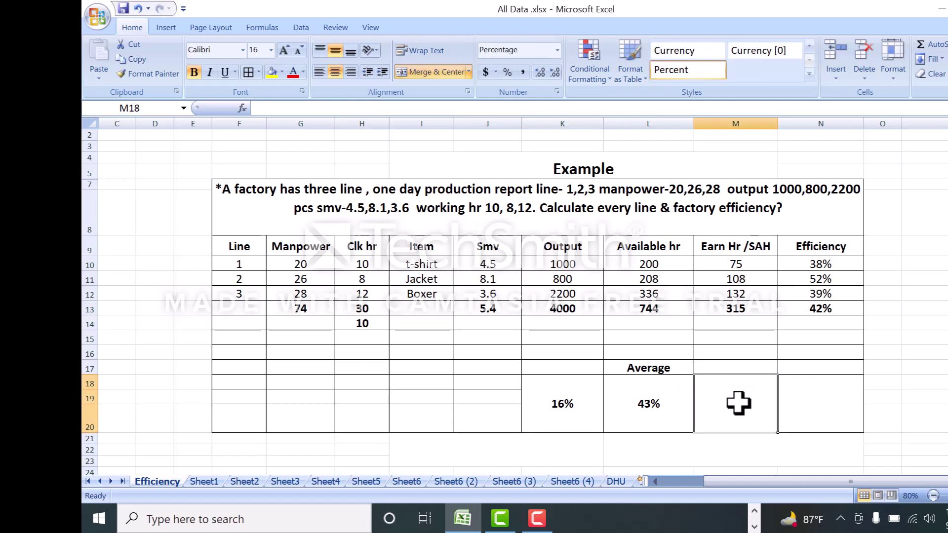
{"action": "type", "text": "=("}
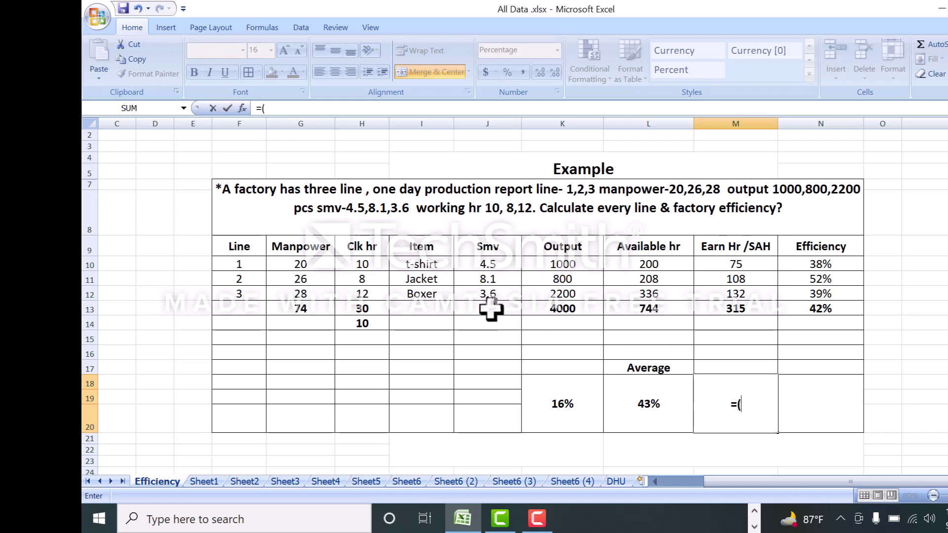
{"action": "left_click", "coordinate": [491, 309]}
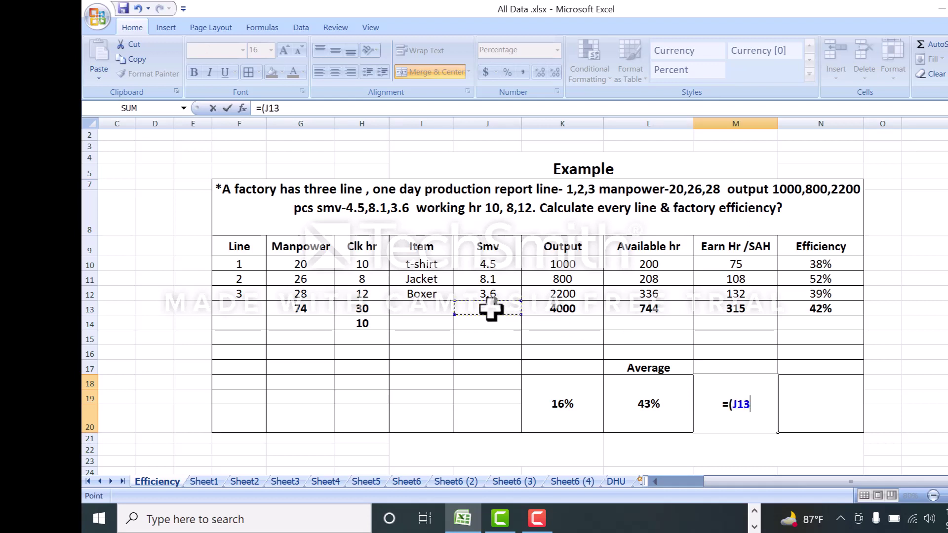
{"action": "type", "text": "*"}
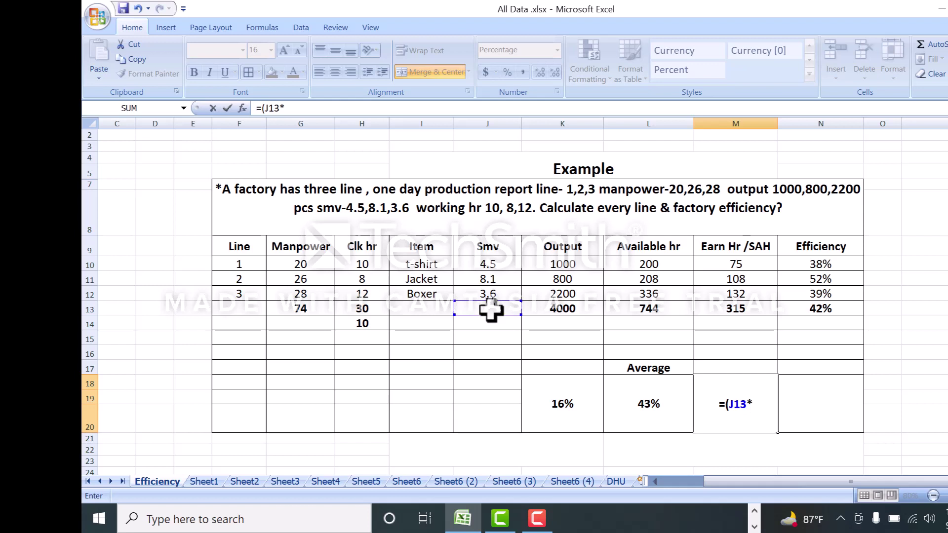
{"action": "left_click", "coordinate": [577, 310]}
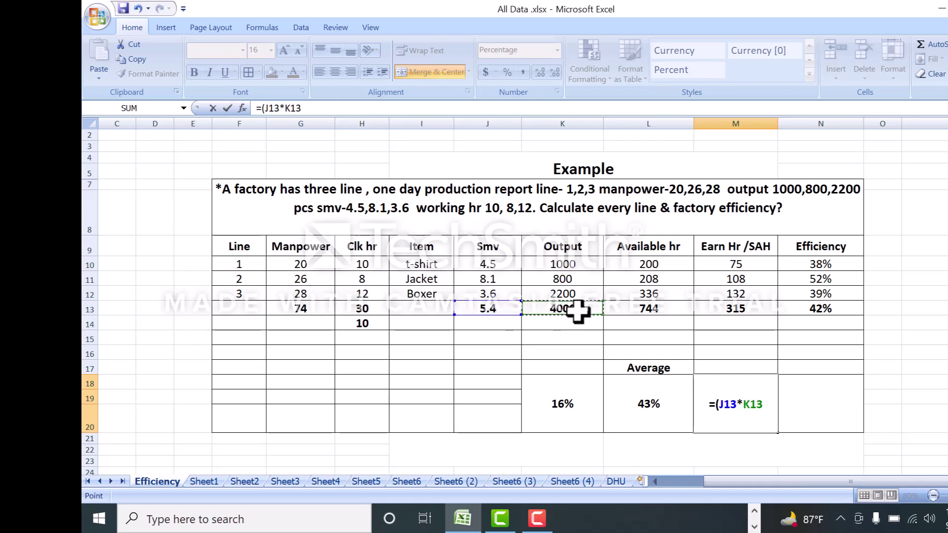
{"action": "type", "text": ")"}
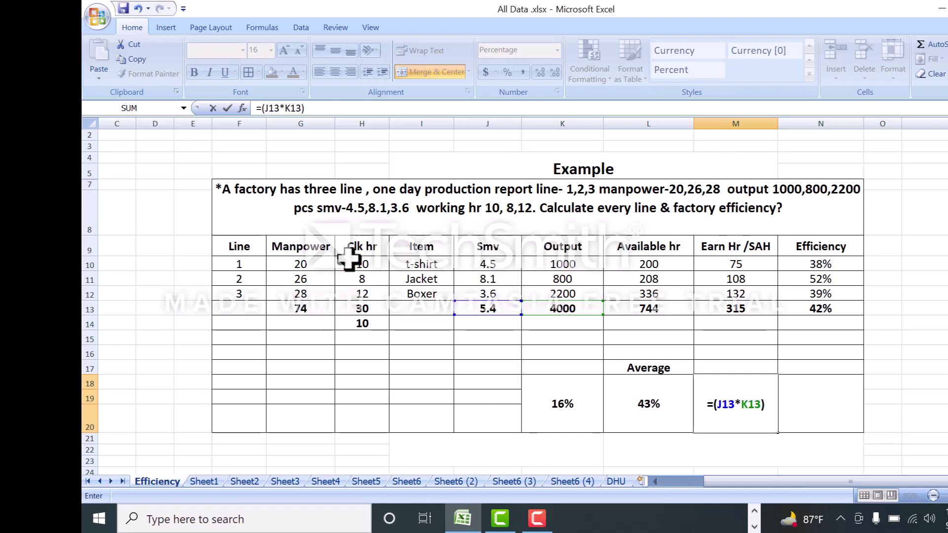
Clear the average clock hours in H14 and the trial formula in M18.
{"action": "left_click", "coordinate": [365, 321]}
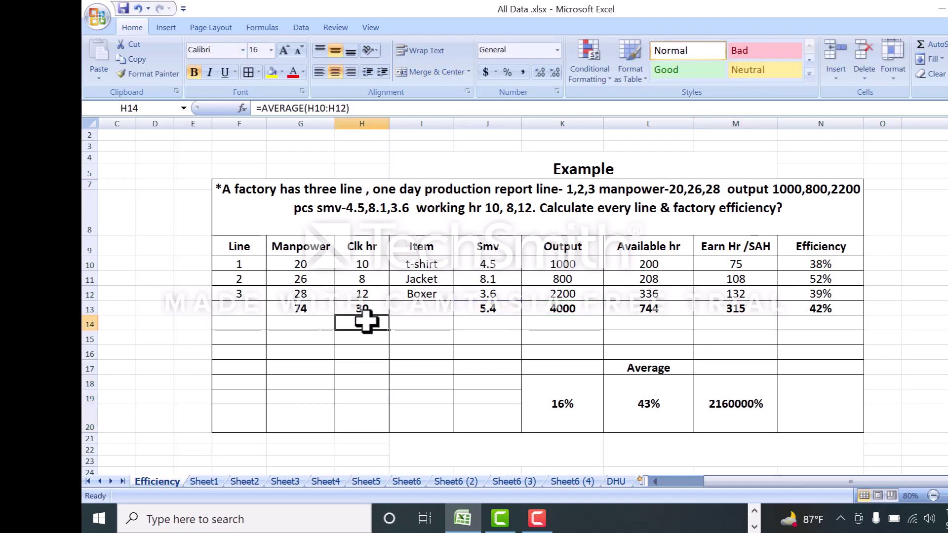
{"action": "type", "text": "*"}
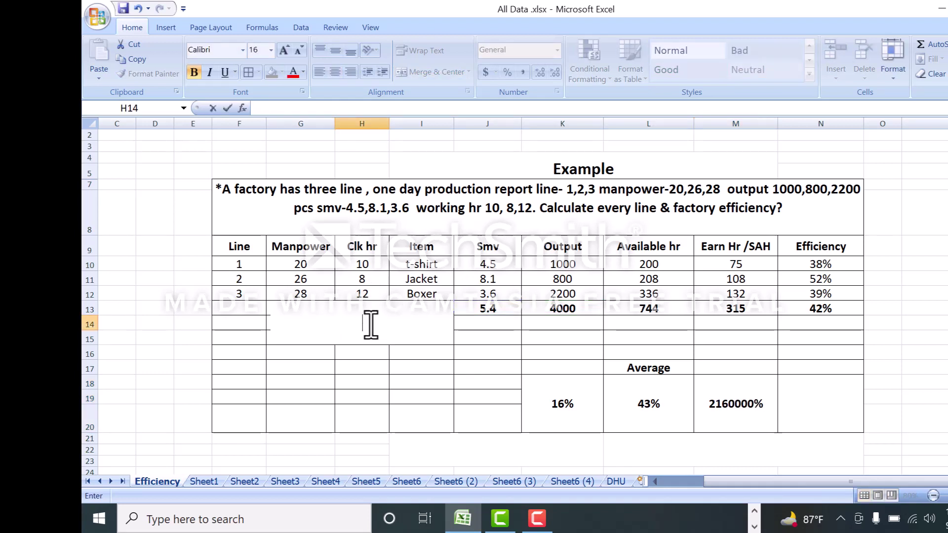
{"action": "key", "text": "Escape"}
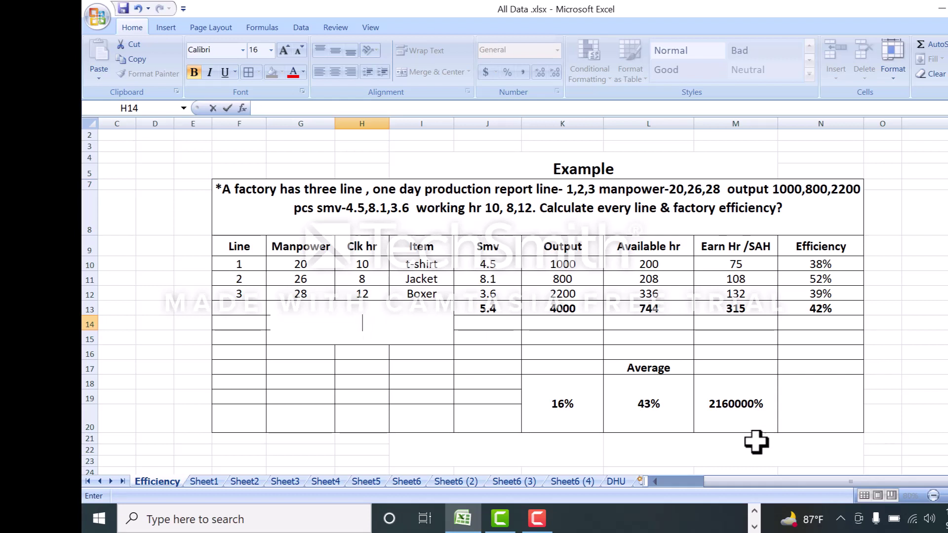
{"action": "left_click", "coordinate": [749, 414]}
{"action": "key", "text": "BackSpace"}
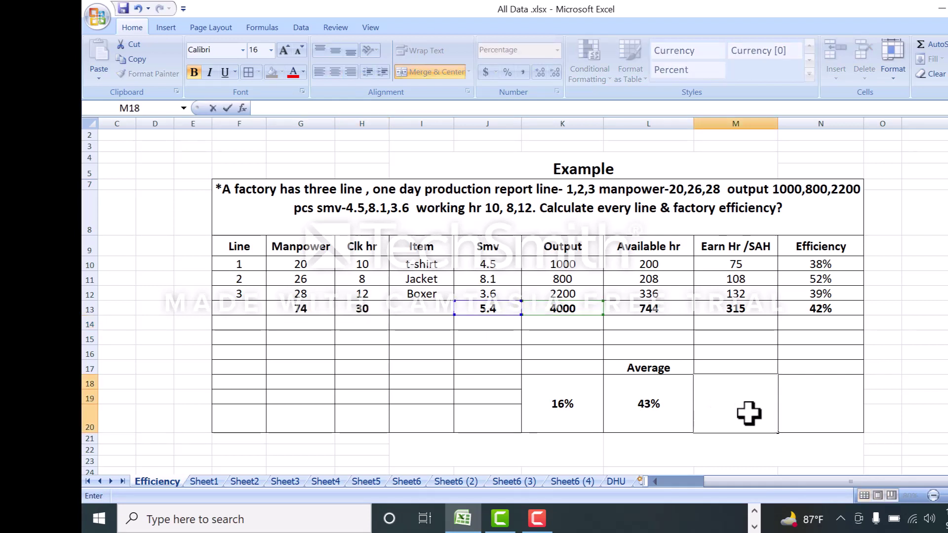
Start the factory efficiency formula in N18 with average SMV times total output in parentheses, =(J13*K13).
{"action": "left_click", "coordinate": [800, 413]}
{"action": "type", "text": "="}
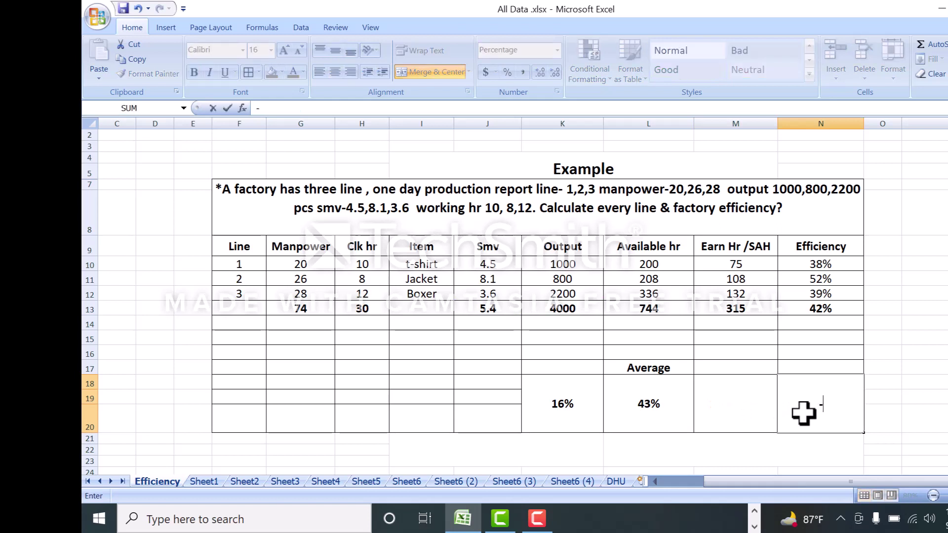
{"action": "key", "text": "BackSpace"}
{"action": "type", "text": "="}
{"action": "left_click", "coordinate": [488, 310]}
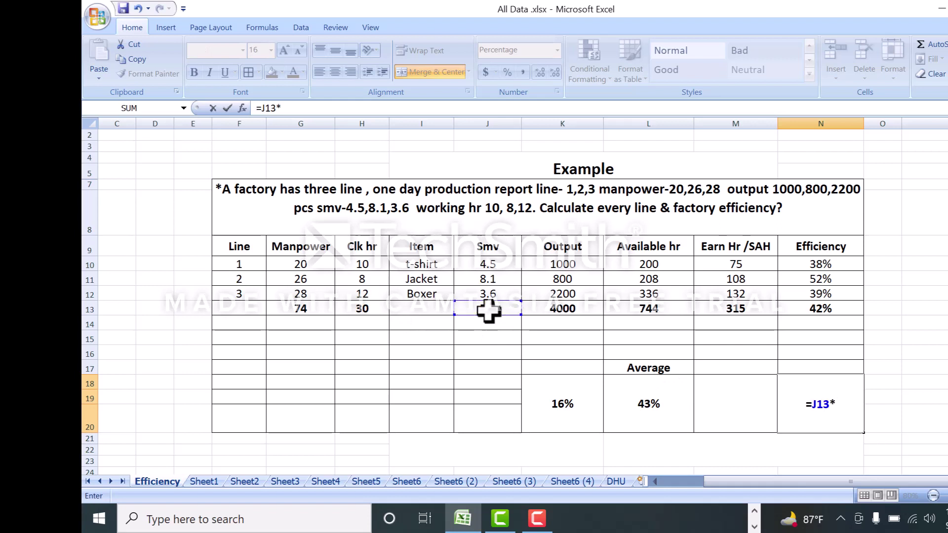
{"action": "type", "text": "*"}
{"action": "left_click", "coordinate": [568, 310]}
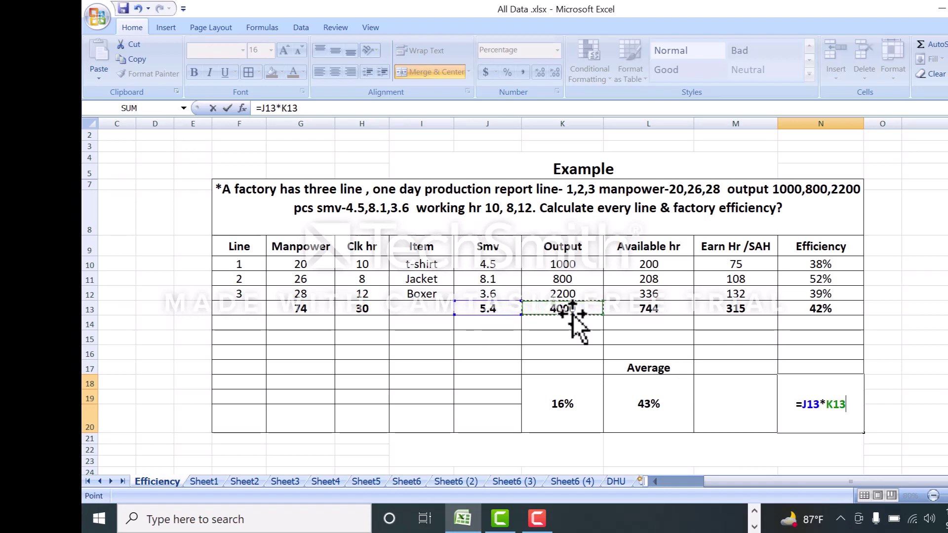
{"action": "type", "text": ")"}
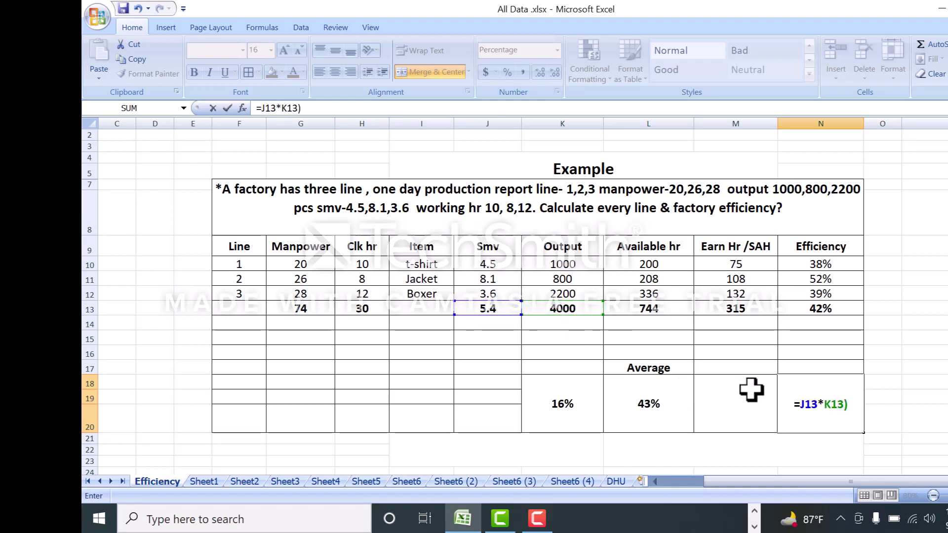
{"action": "type", "text": "("}
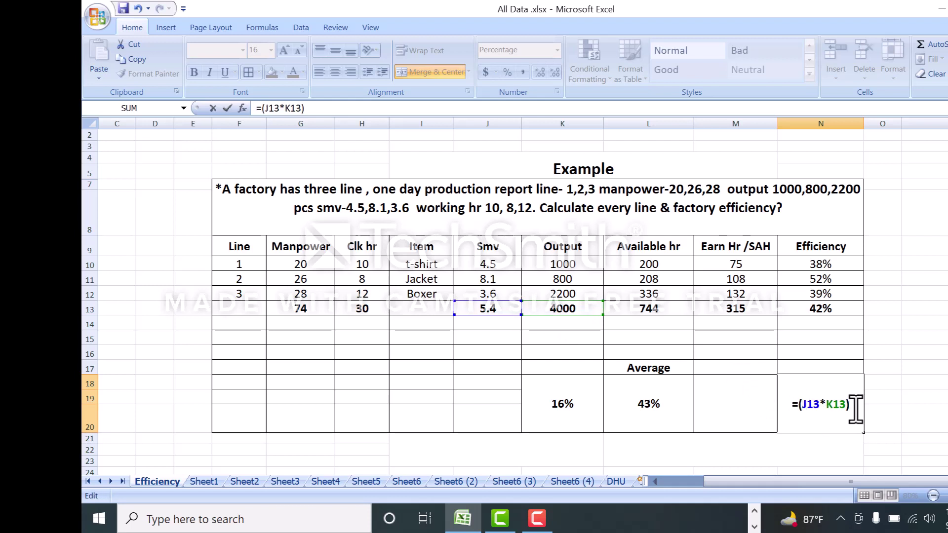
Extend the N18 formula with division by total manpower, 10 hours and 60 minutes, so it reads =(J13*K13)/G13*10*60).
{"action": "type", "text": "/"}
{"action": "left_click", "coordinate": [306, 311]}
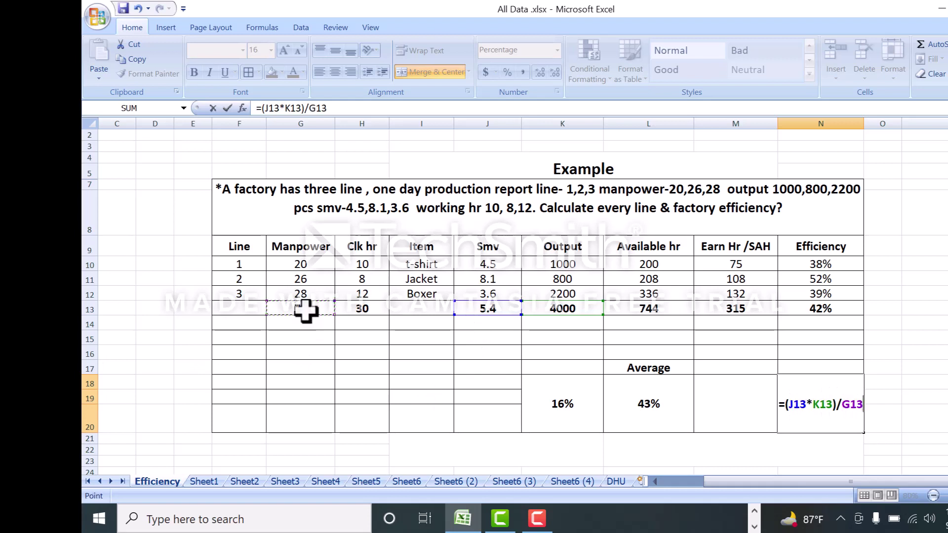
{"action": "type", "text": "*"}
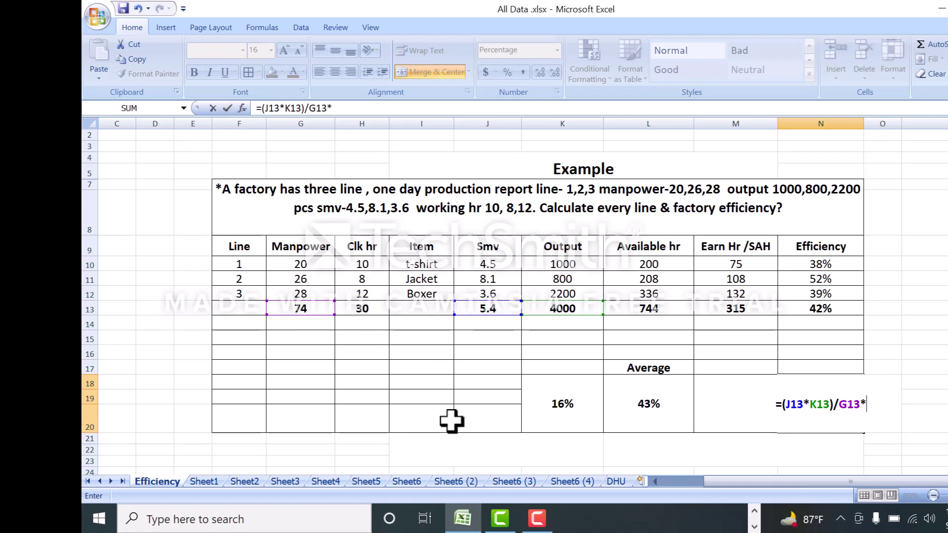
{"action": "type", "text": "10"}
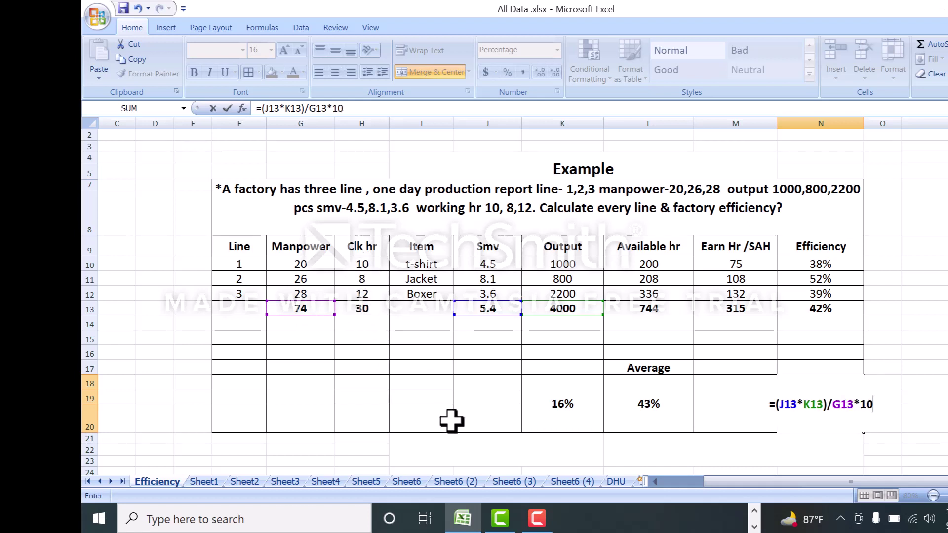
{"action": "type", "text": "%"}
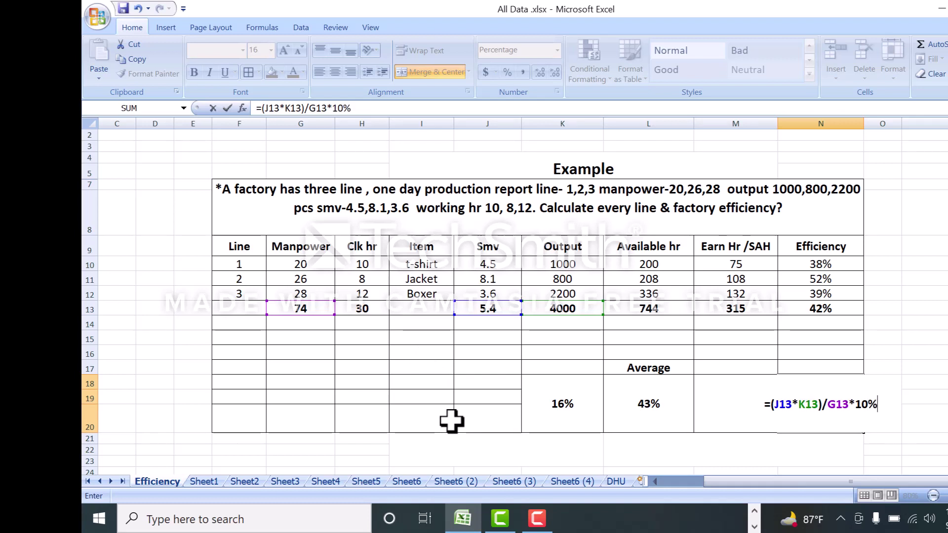
{"action": "key", "text": "BackSpace"}
{"action": "type", "text": "*"}
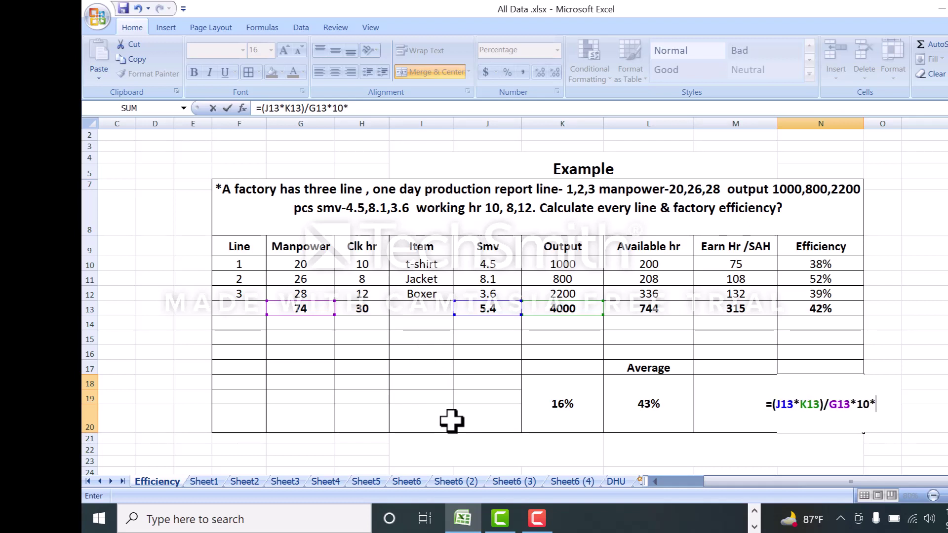
{"action": "type", "text": "6"}
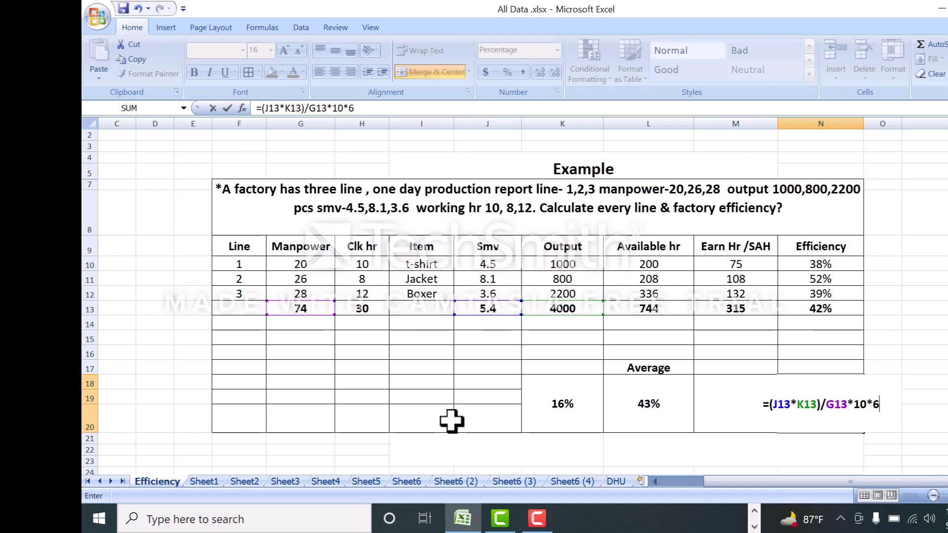
{"action": "type", "text": "0)"}
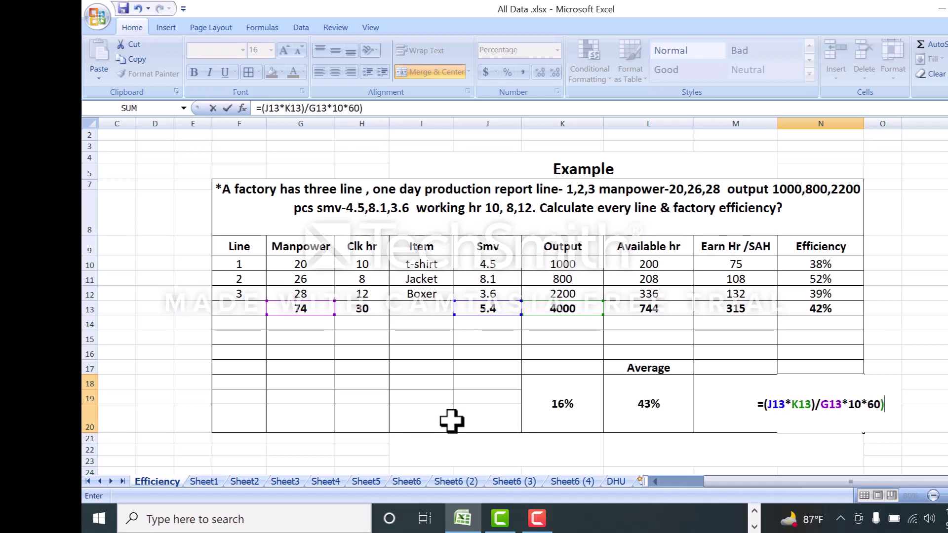
Try the N18 formula with the proposed correction, =(J13*K13)/G13*10*60, and clear it from the cell.
{"action": "key", "text": "Return"}
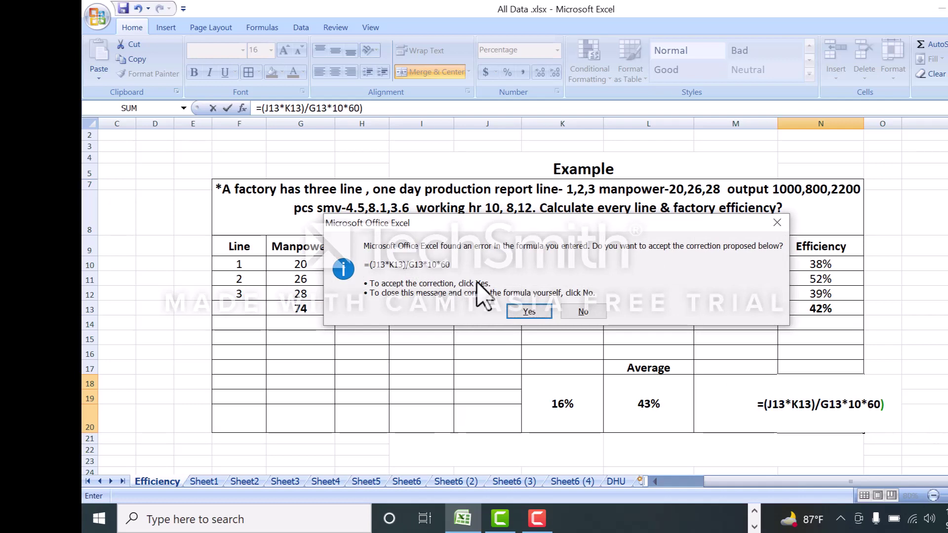
{"action": "left_click", "coordinate": [575, 312]}
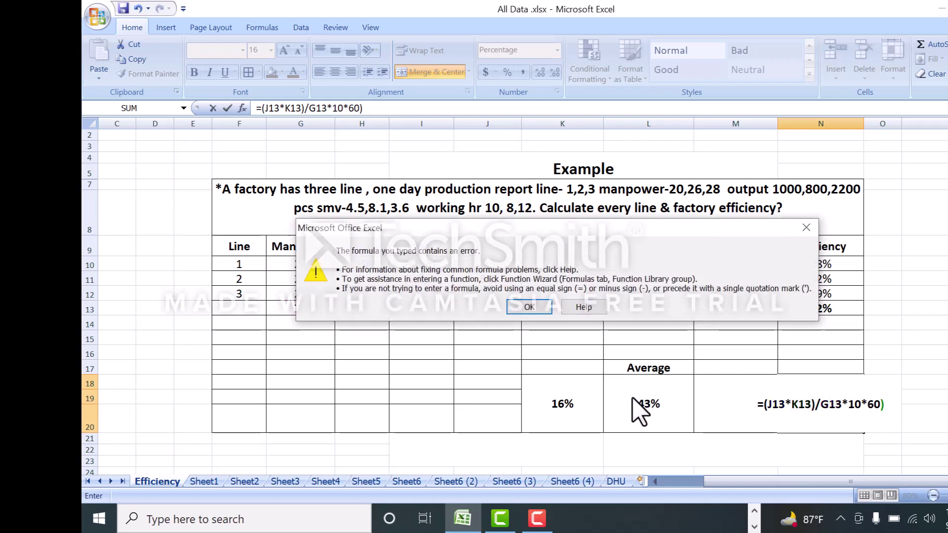
{"action": "key", "text": "Return"}
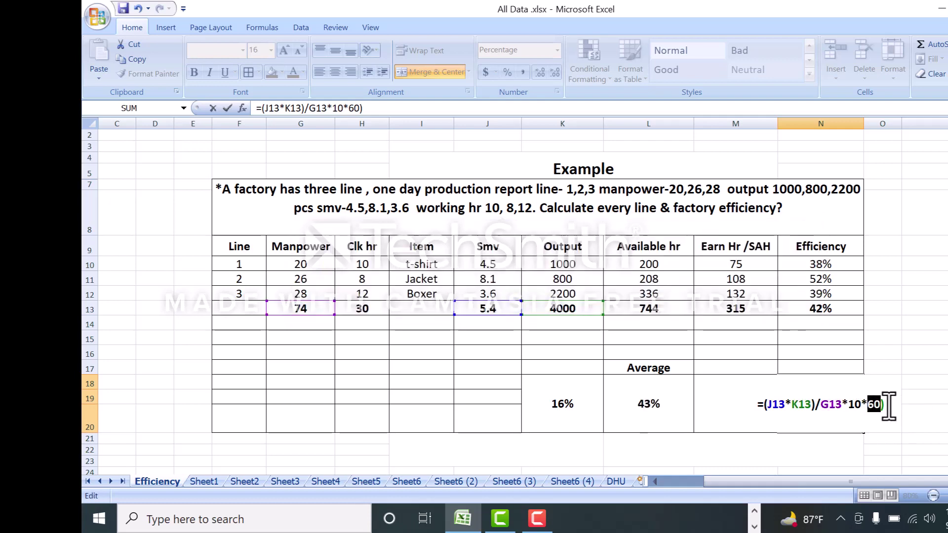
{"action": "key", "text": "Return"}
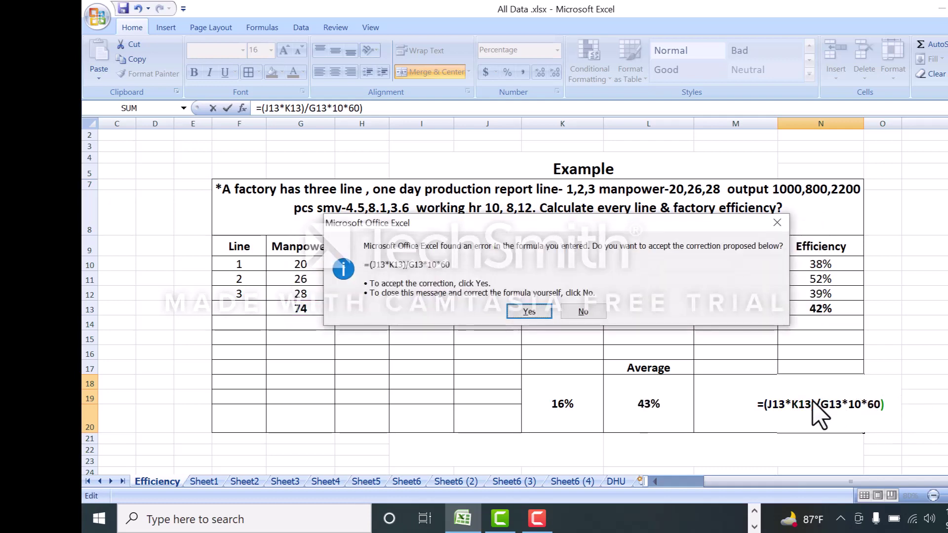
{"action": "left_click", "coordinate": [524, 311]}
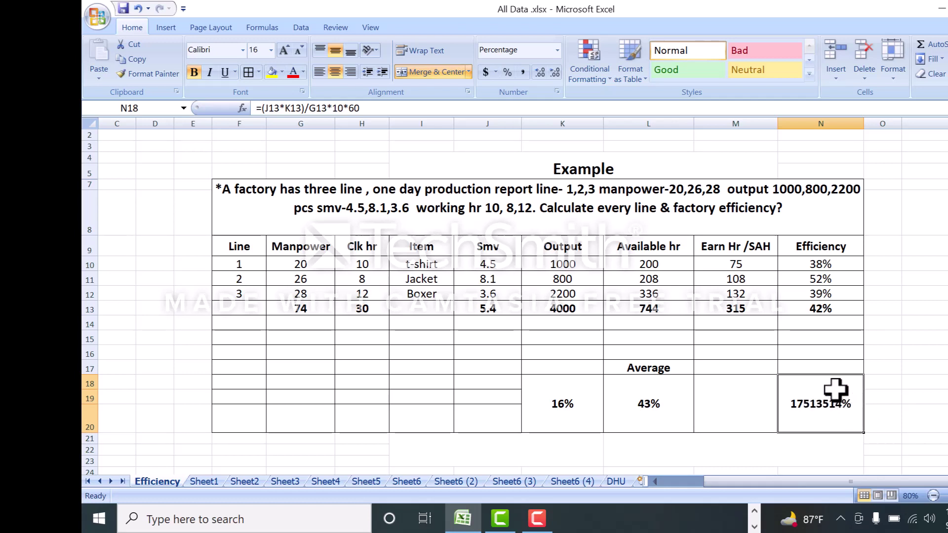
{"action": "key", "text": "BackSpace"}
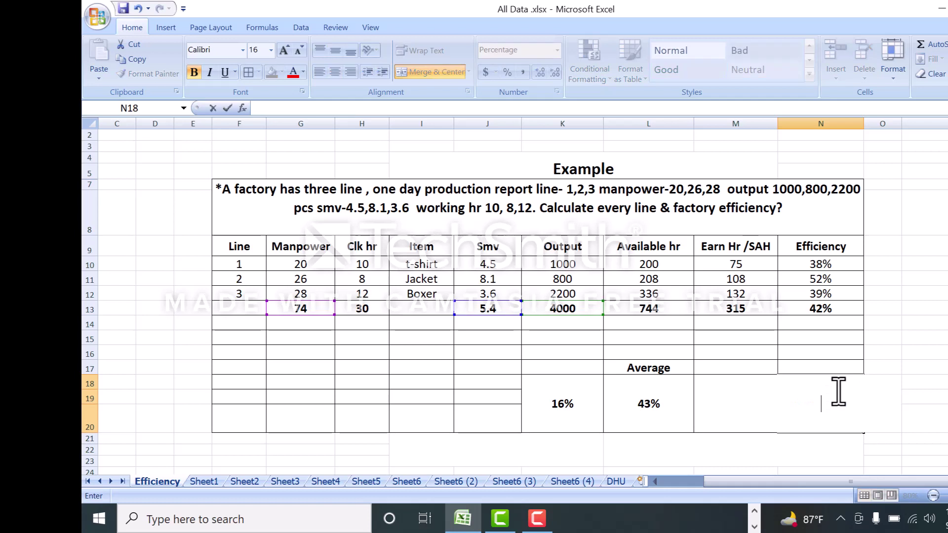
Start the factory efficiency formula in J20 with average SMV times total output in parentheses, =(J13*K13).
{"action": "left_click", "coordinate": [471, 416]}
{"action": "type", "text": "=-"}
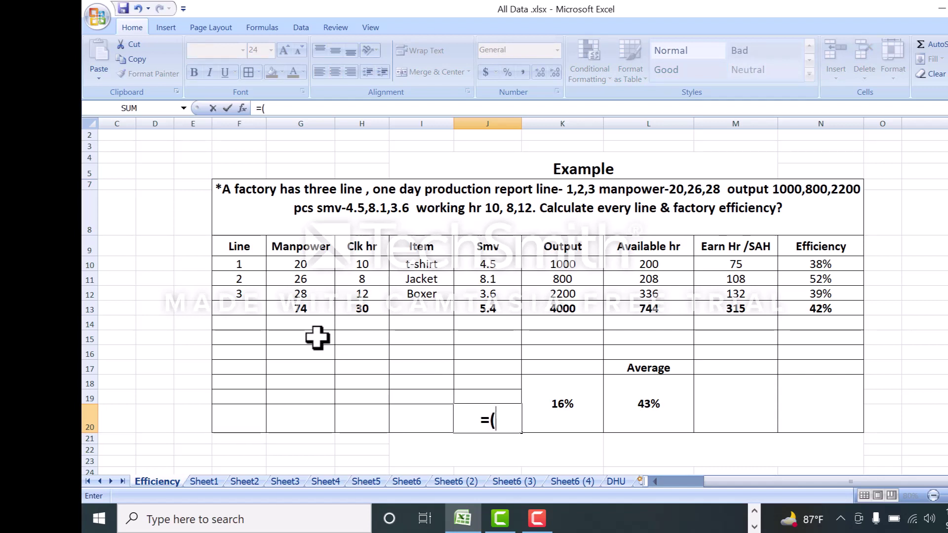
{"action": "left_click", "coordinate": [482, 309]}
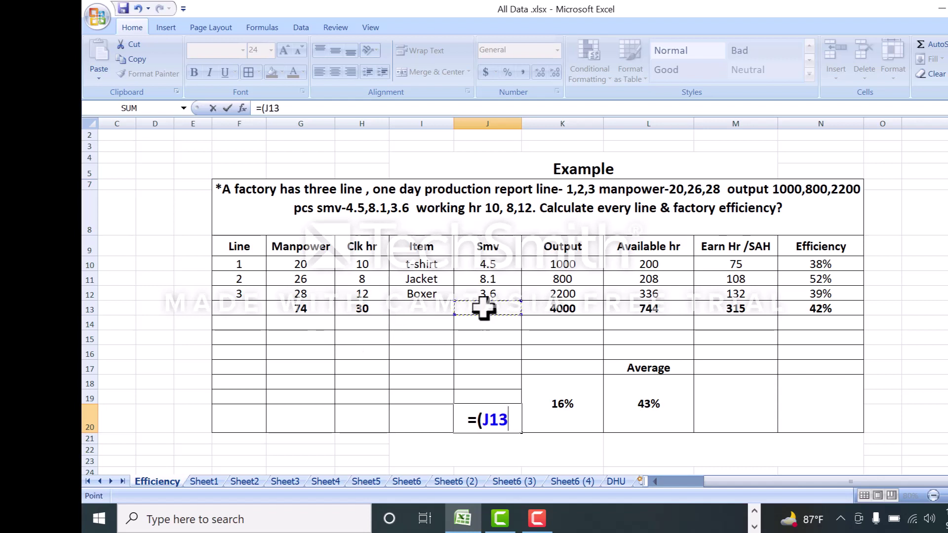
{"action": "type", "text": "*"}
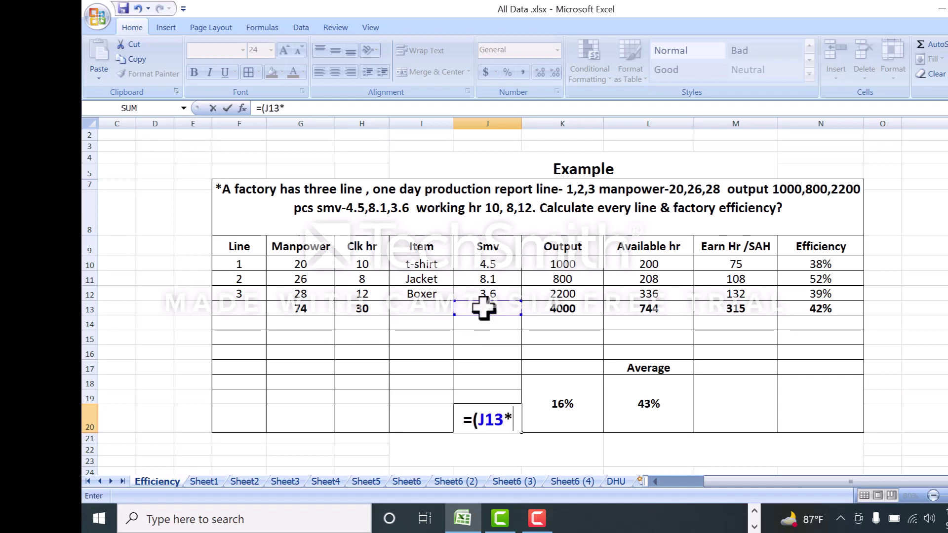
{"action": "left_click", "coordinate": [563, 311]}
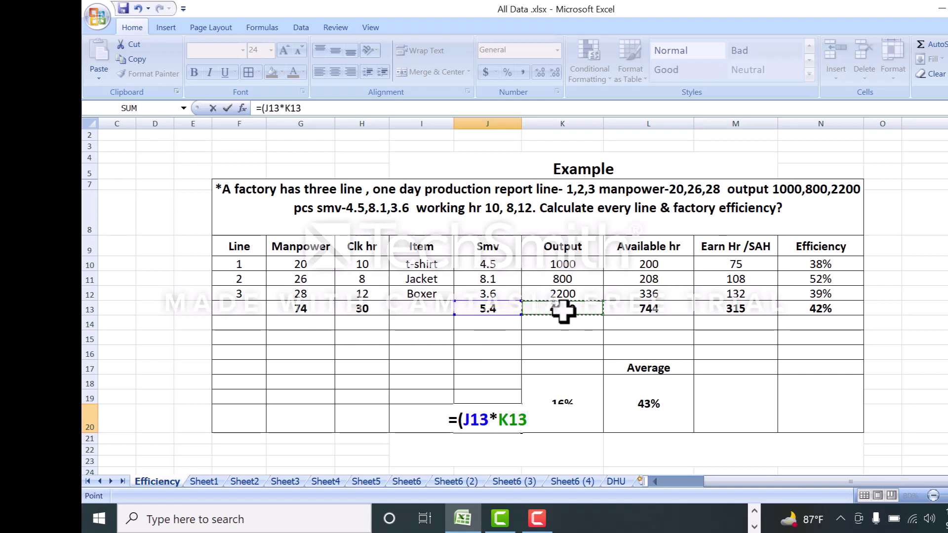
{"action": "type", "text": ")"}
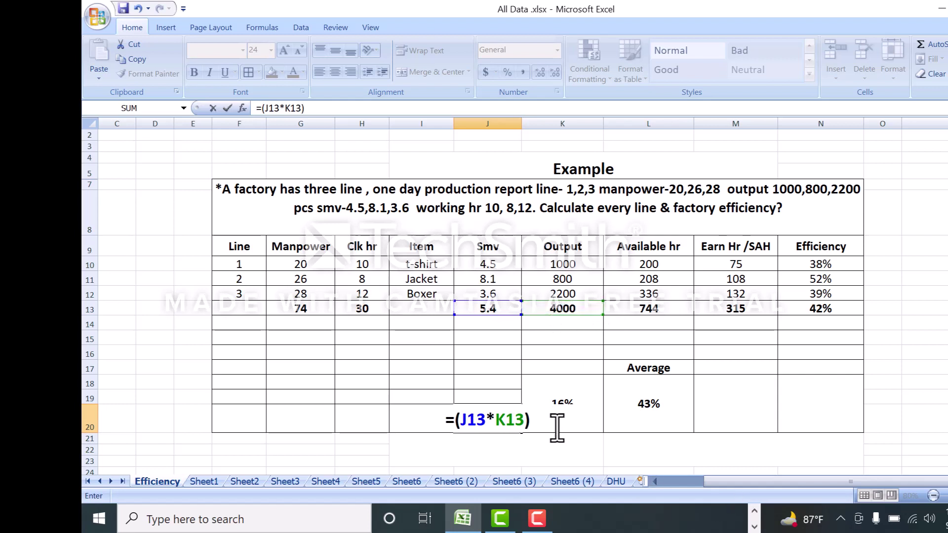
Complete the J20 formula as =(J13*K13)/(74*10*60) and format the result as a percentage.
{"action": "type", "text": "/9"}
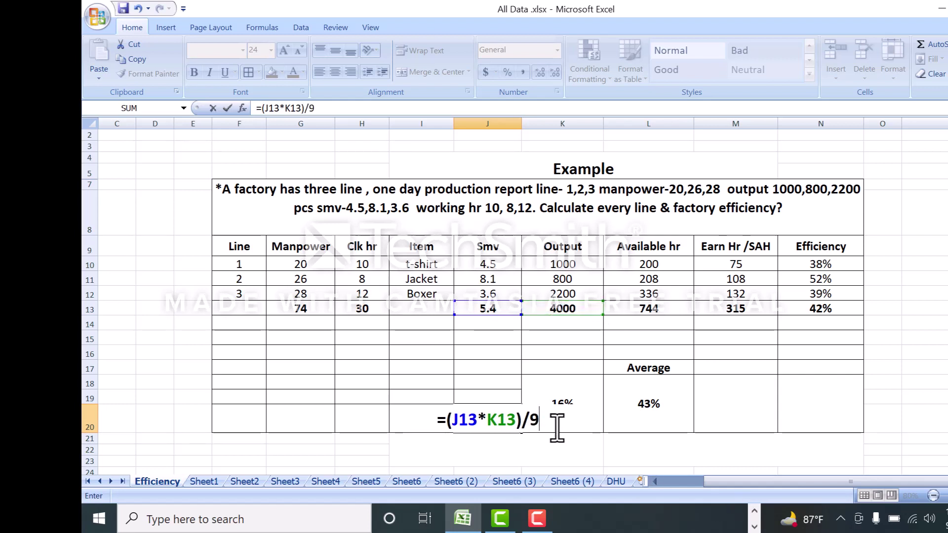
{"action": "key", "text": "BackSpace"}
{"action": "type", "text": "("}
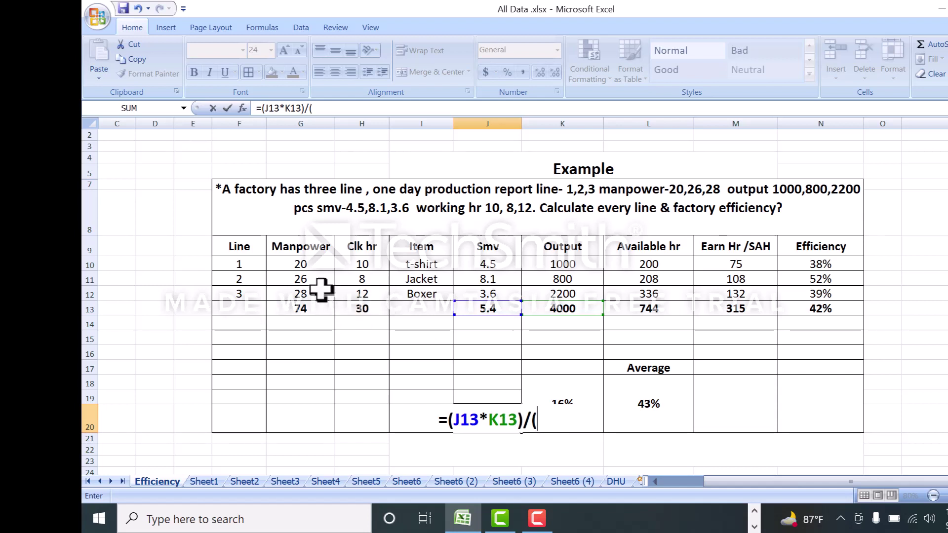
{"action": "type", "text": "7"}
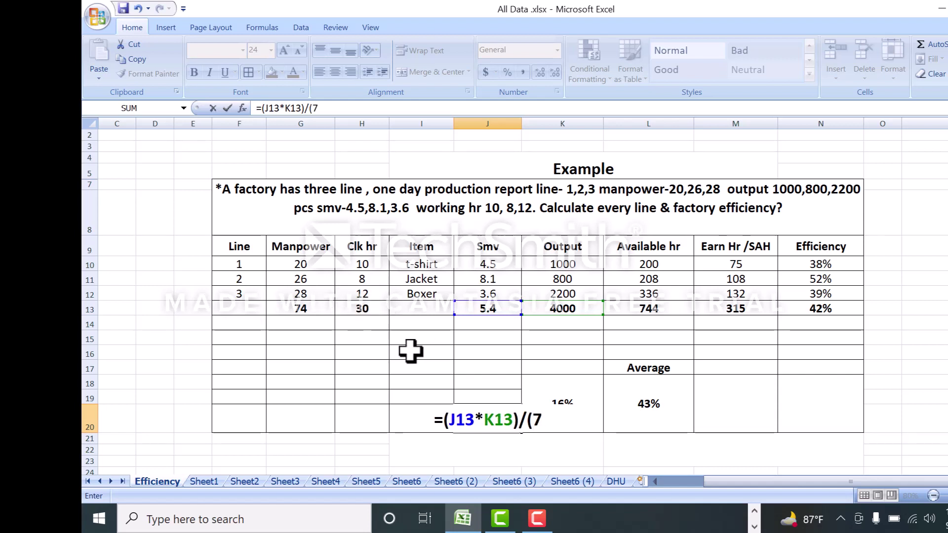
{"action": "type", "text": "4*"}
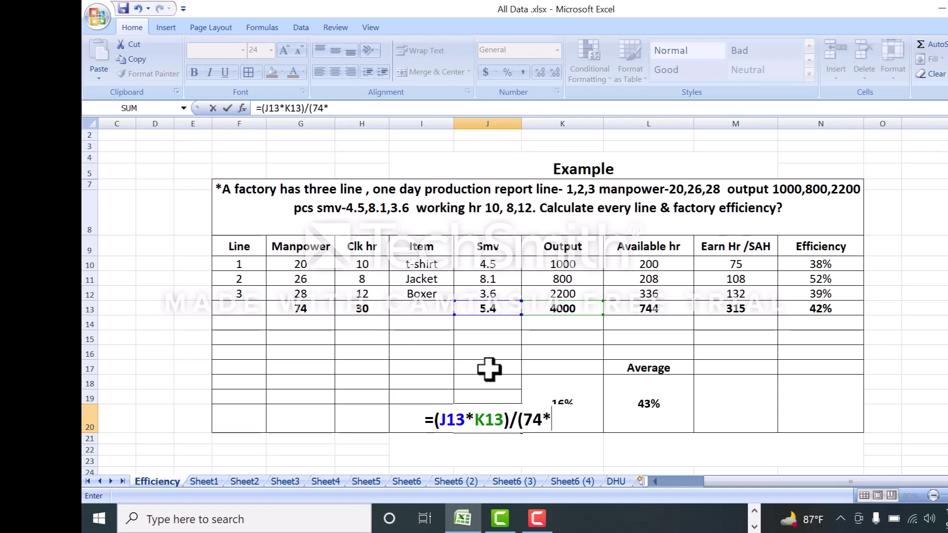
{"action": "type", "text": "10"}
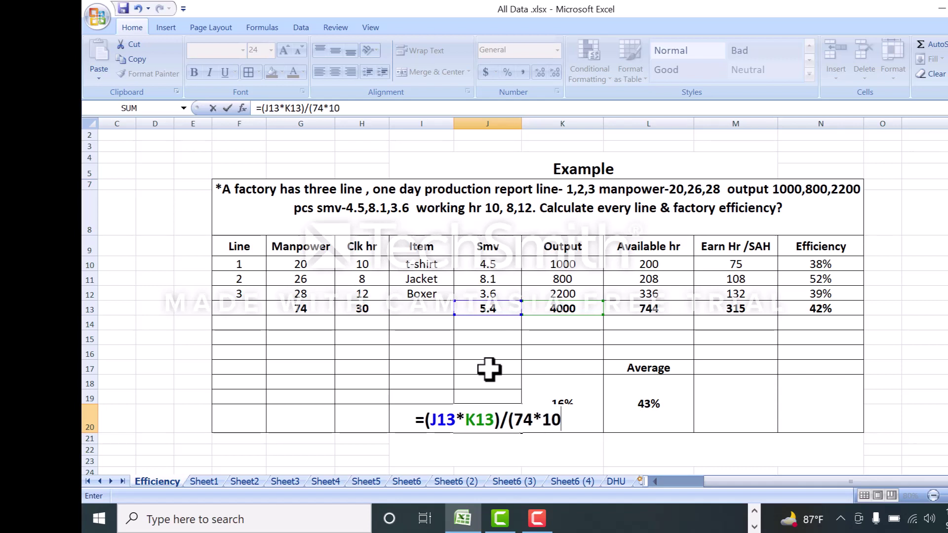
{"action": "type", "text": "*"}
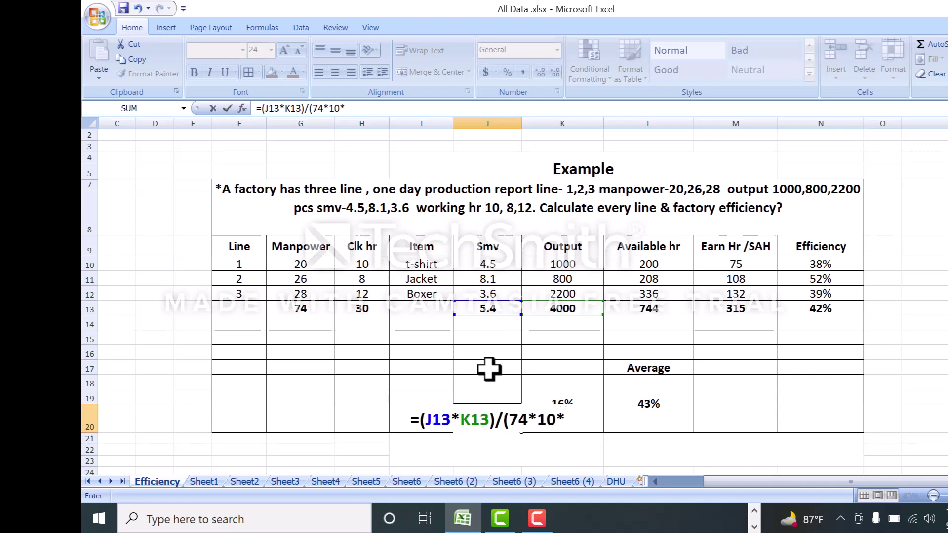
{"action": "type", "text": "60)"}
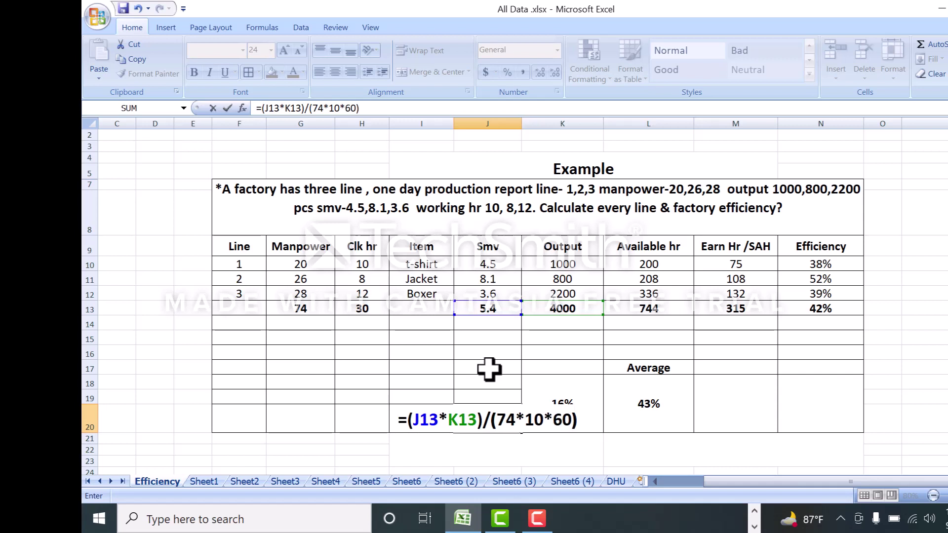
{"action": "key", "text": "Return"}
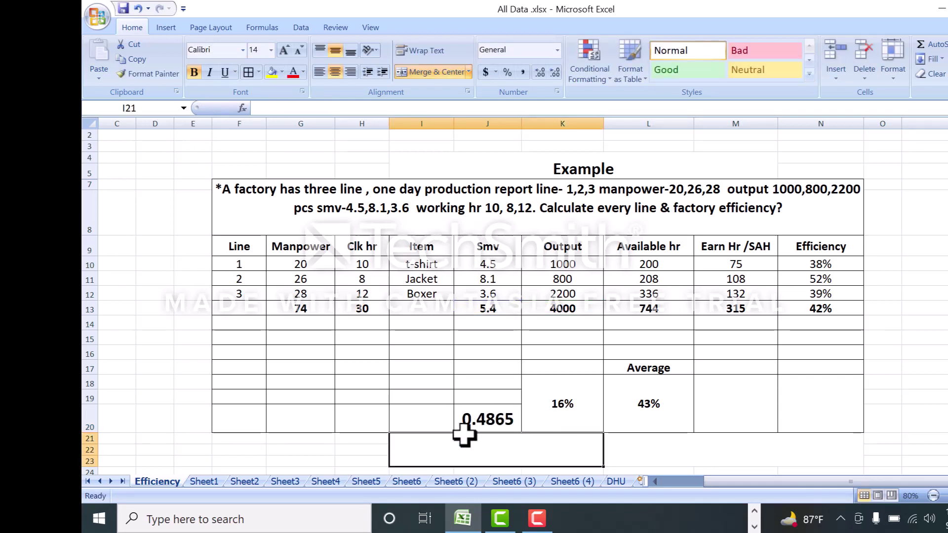
{"action": "left_click", "coordinate": [473, 424]}
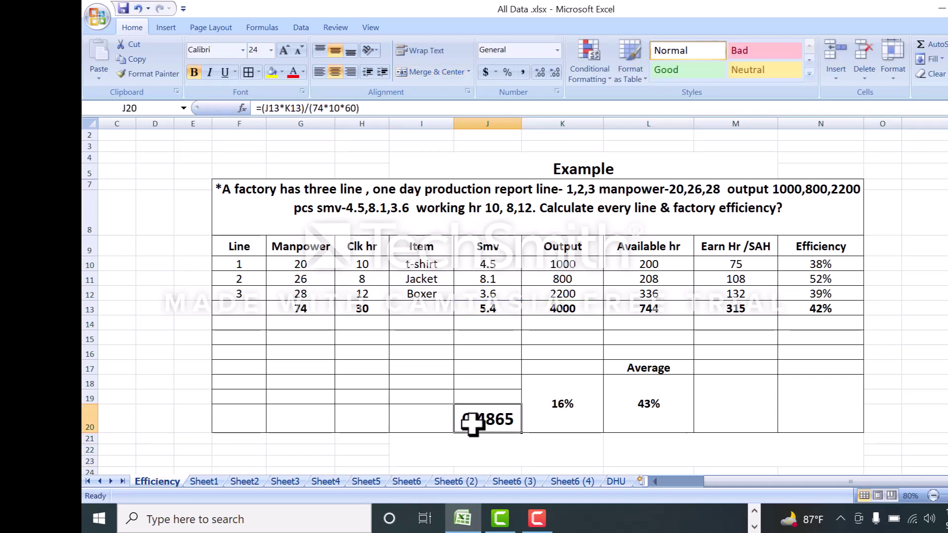
{"action": "left_click", "coordinate": [506, 72]}
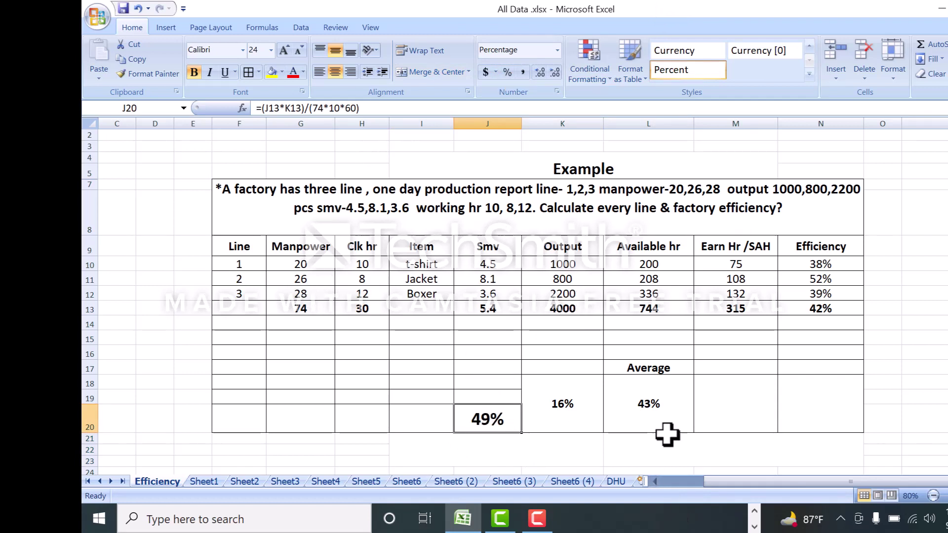
Review the average SMV in J13 and the data rows of lines 1, 2 and 3 with their individual efficiencies.
{"action": "left_click", "coordinate": [510, 306]}
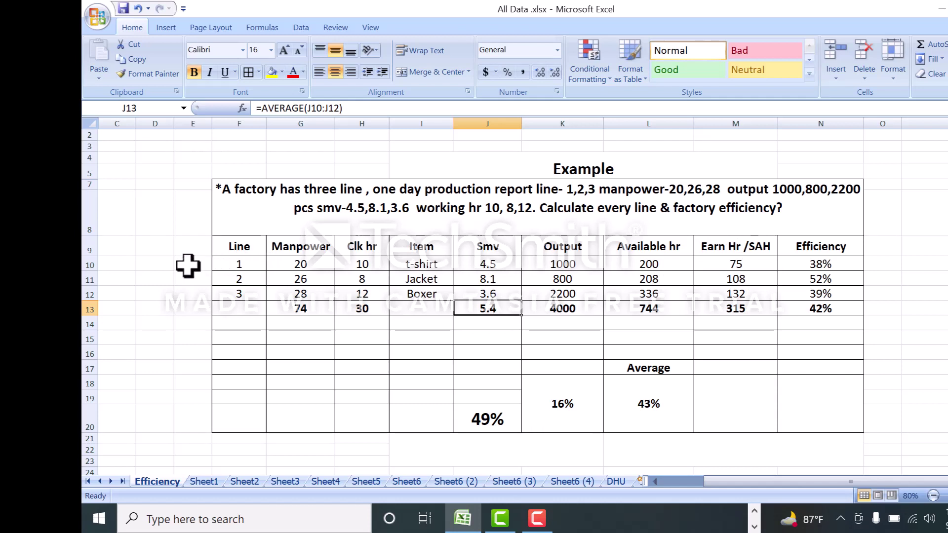
{"action": "left_click", "coordinate": [85, 264]}
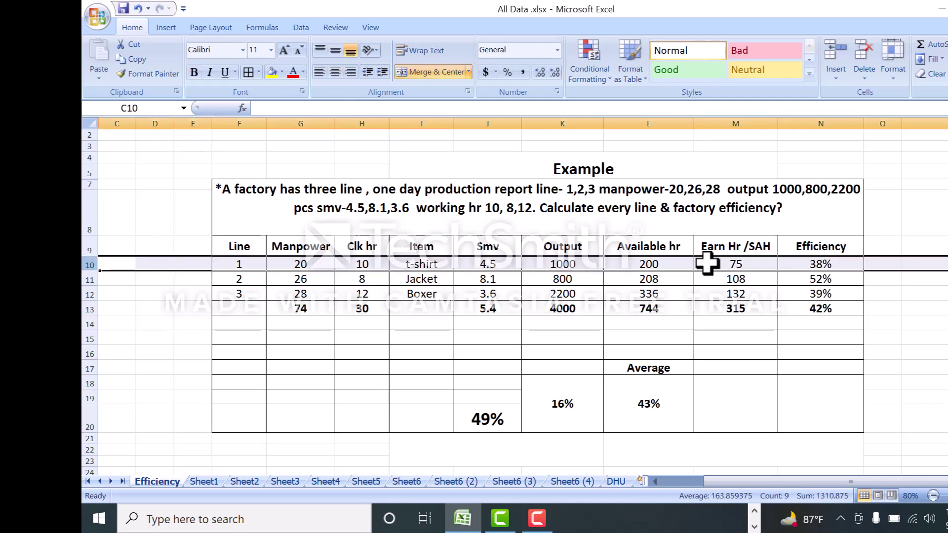
{"action": "left_click", "coordinate": [821, 265]}
{"action": "left_click", "coordinate": [89, 278]}
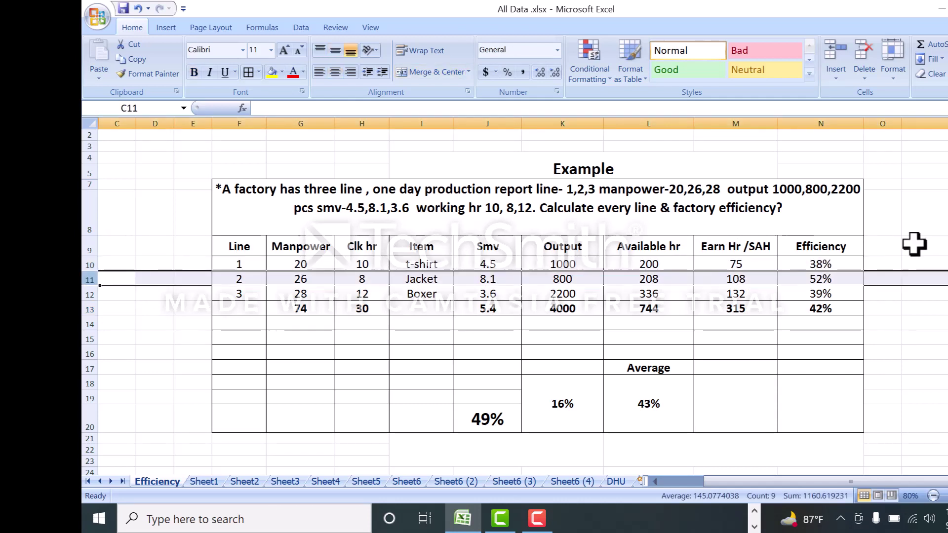
{"action": "left_click", "coordinate": [859, 278]}
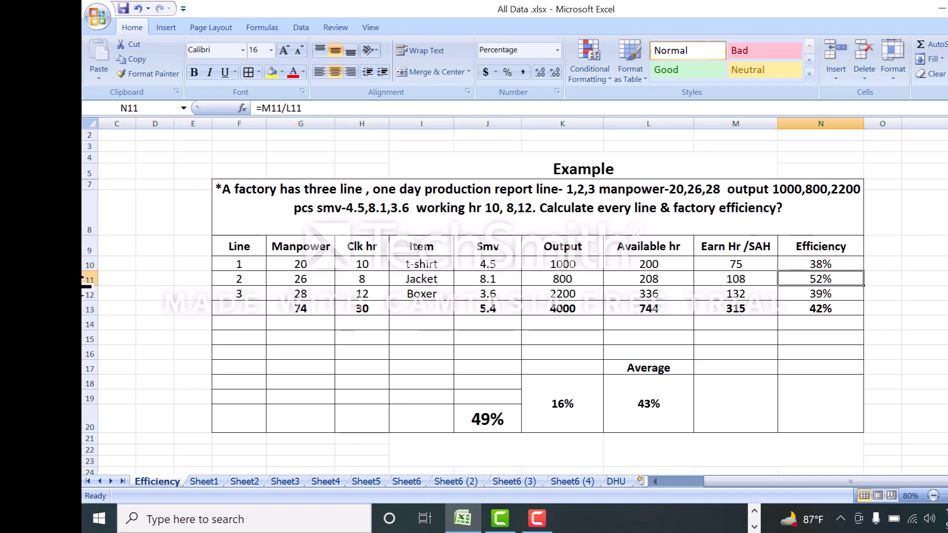
{"action": "left_click", "coordinate": [85, 294]}
{"action": "left_click", "coordinate": [824, 298]}
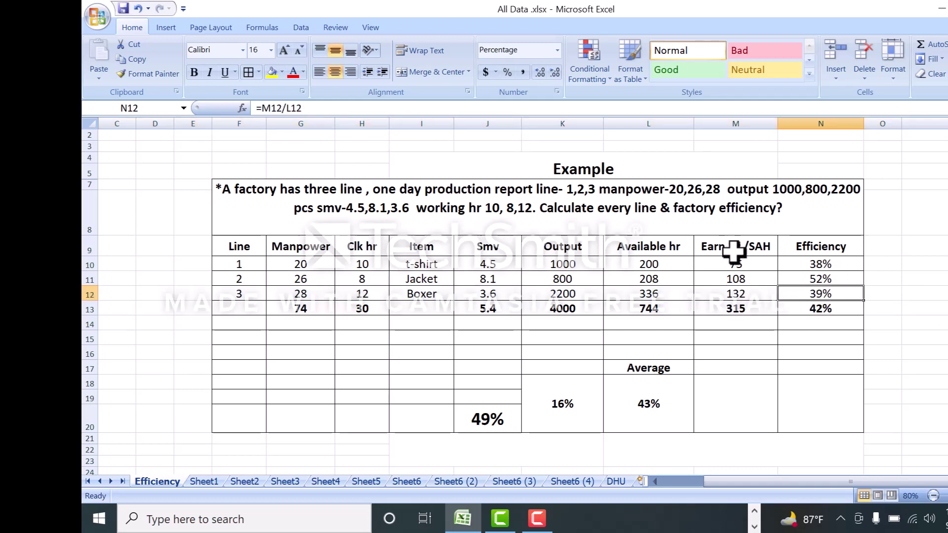
Examine how N13 derives factory efficiency from total earned hours in M13 and total available hours in L13.
{"action": "left_click", "coordinate": [734, 310]}
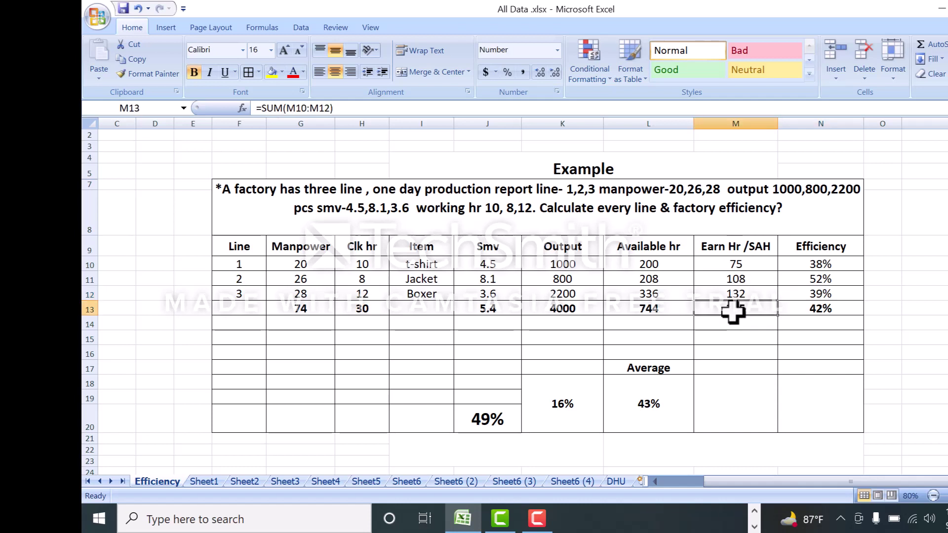
{"action": "left_click_drag", "start_coordinate": [741, 262], "coordinate": [749, 295]}
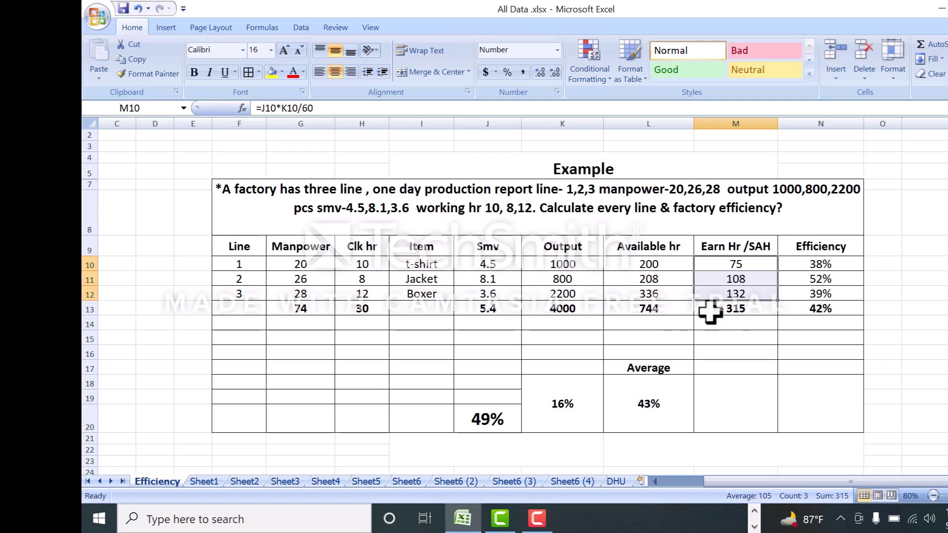
{"action": "left_click", "coordinate": [743, 307]}
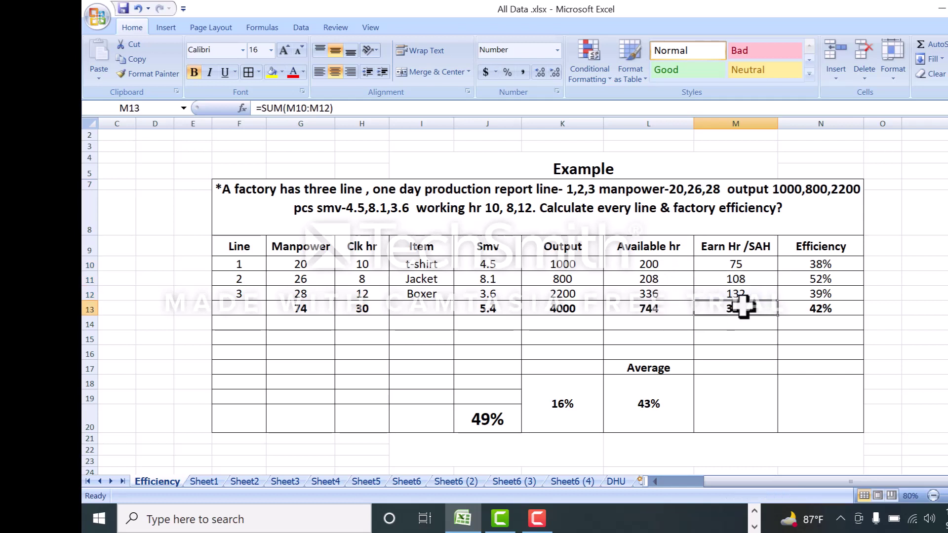
{"action": "left_click", "coordinate": [637, 308]}
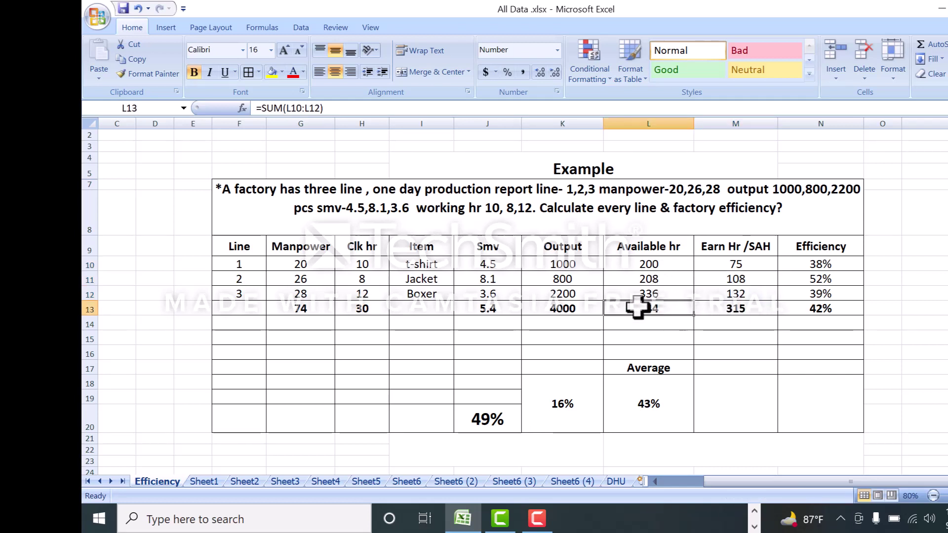
{"action": "left_click", "coordinate": [833, 306]}
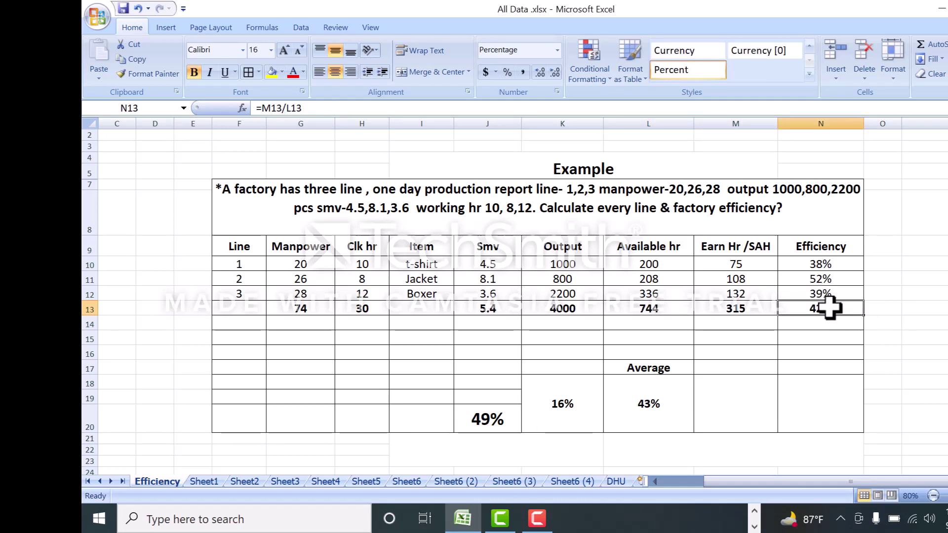
{"action": "double_click", "coordinate": [829, 307]}
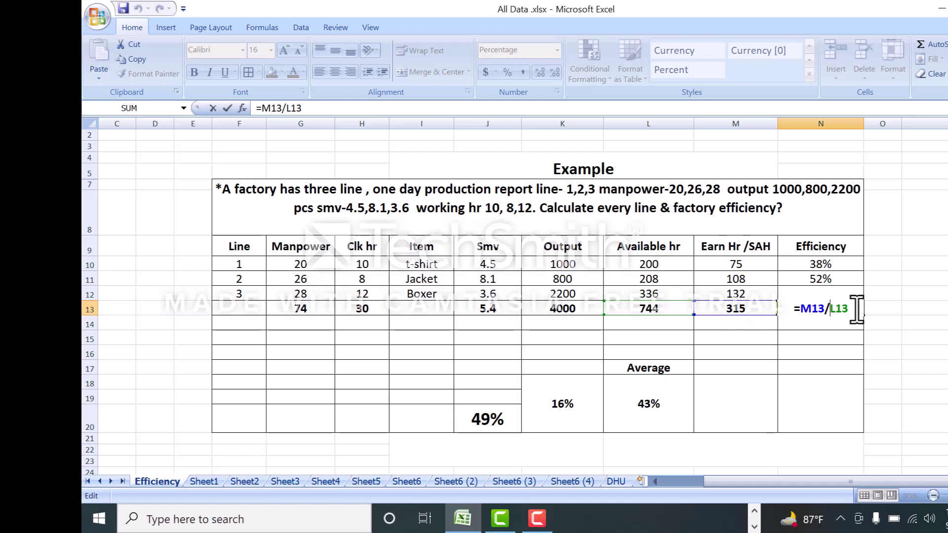
{"action": "key", "text": "Return"}
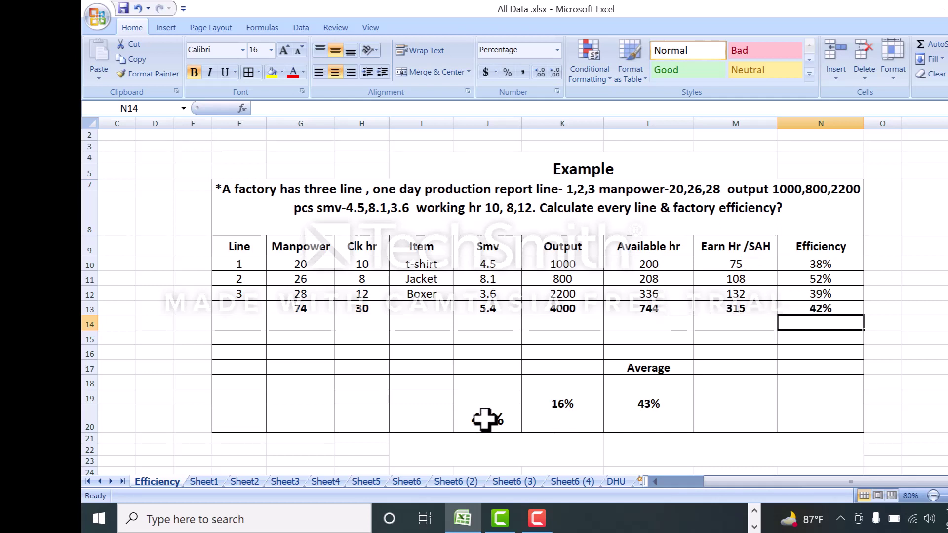
Compare the alternative efficiency results in J20, K18 and L18 with the factory efficiency in N13.
{"action": "left_click", "coordinate": [566, 402]}
{"action": "left_click", "coordinate": [488, 417]}
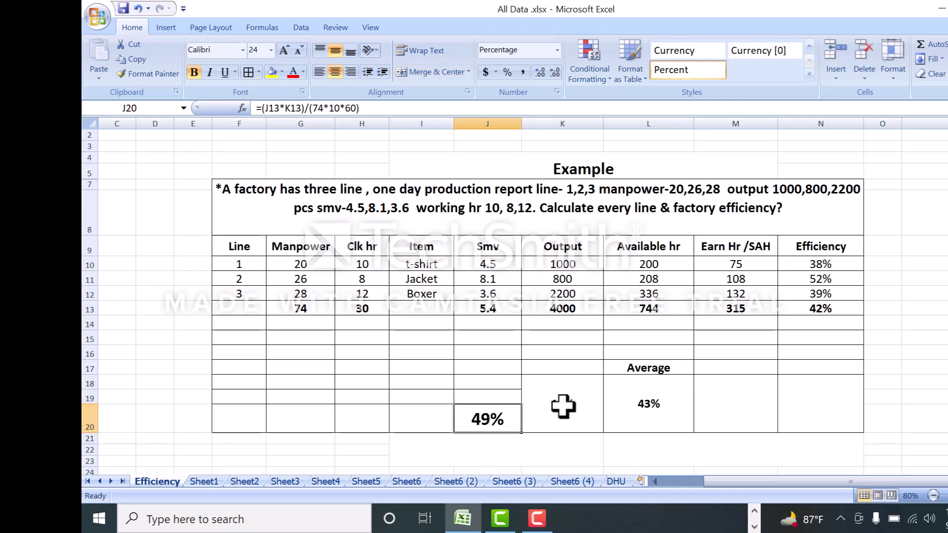
{"action": "left_click", "coordinate": [560, 406]}
{"action": "left_click", "coordinate": [644, 411]}
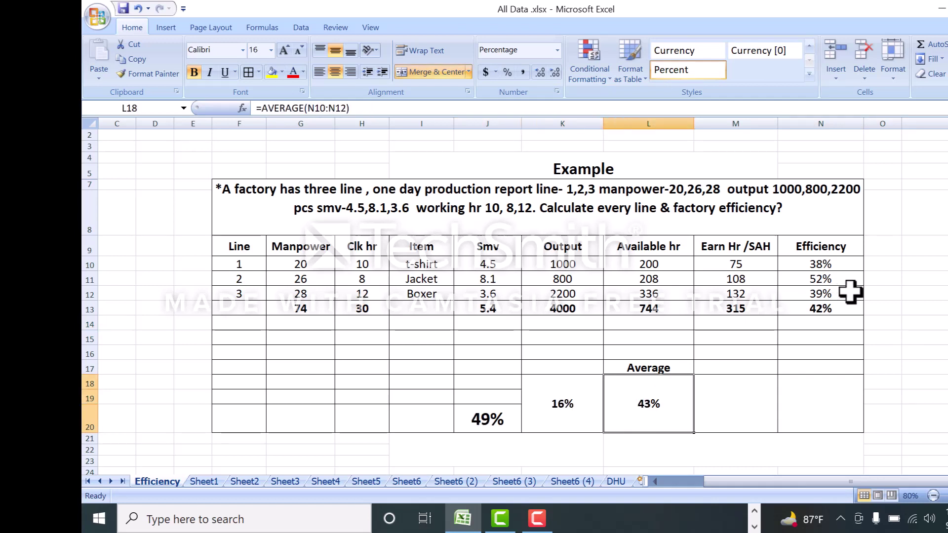
{"action": "left_click", "coordinate": [832, 310]}
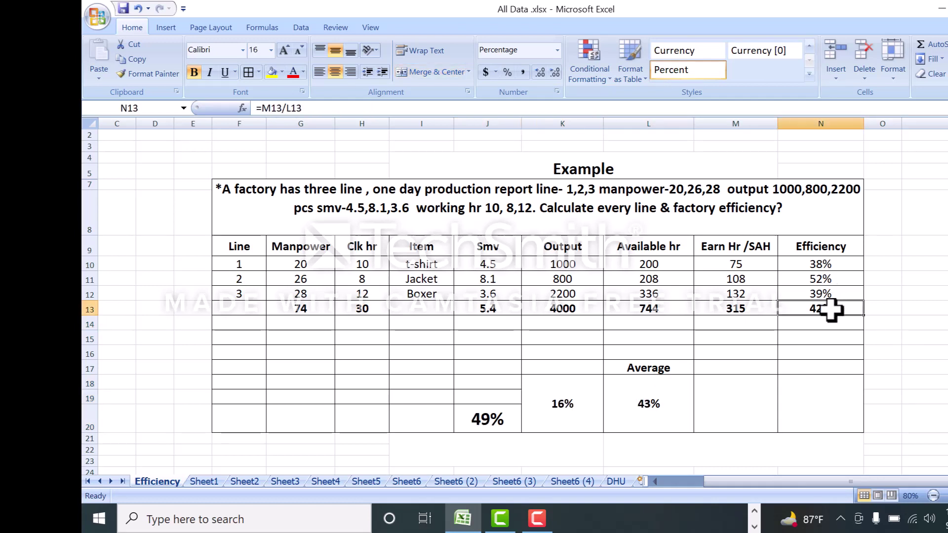